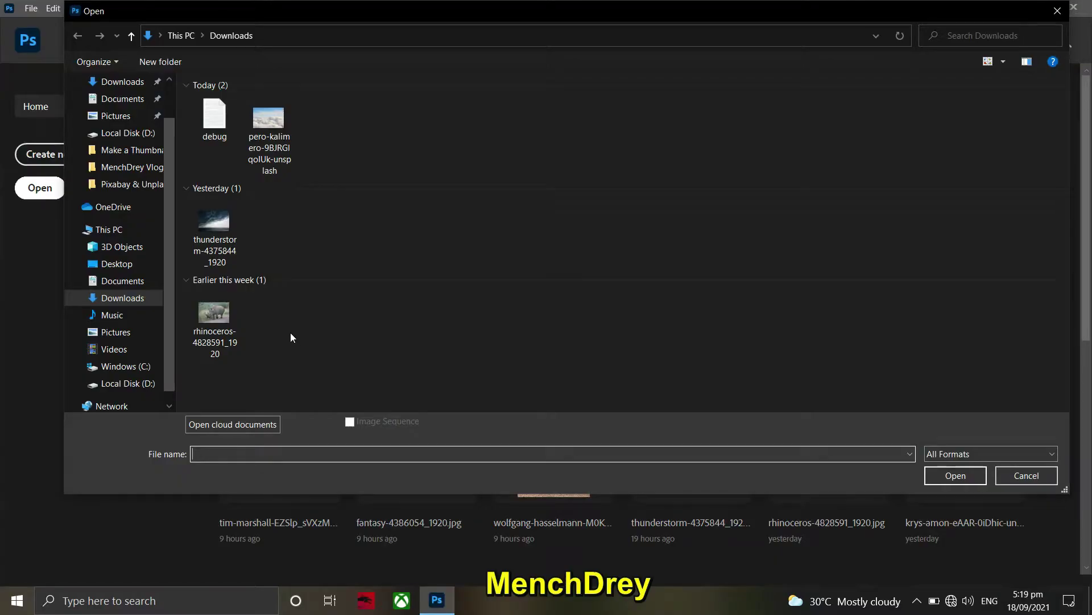
# Select rhinoceros-4828591_1920 in the Downloads folder of the Open dialog.
pyautogui.click(223, 322)
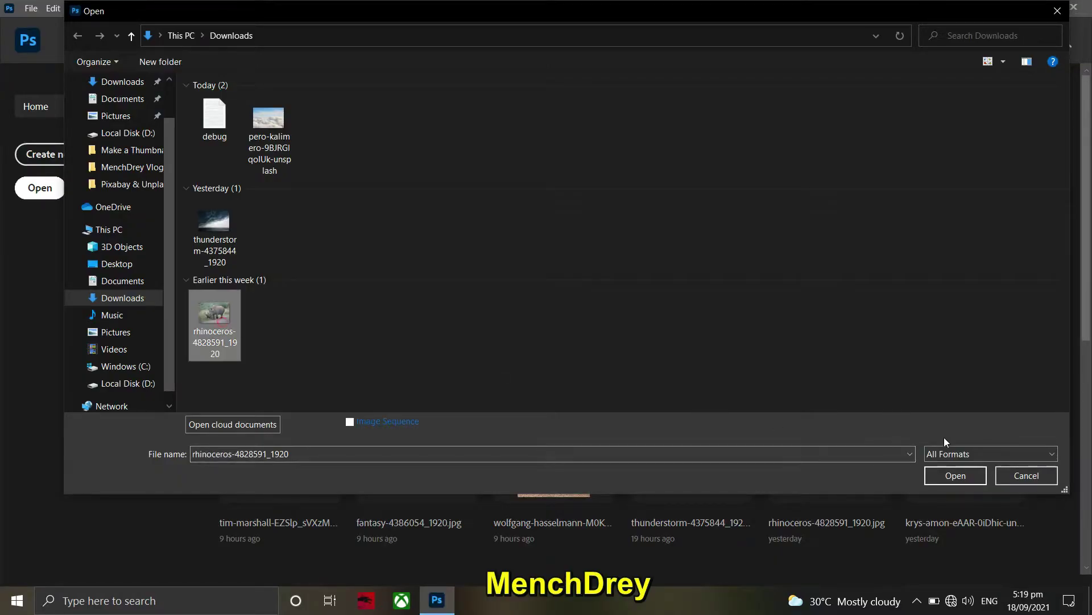
# Open the rhino photo and create a new 1280×720 document with a grey background.
pyautogui.click(956, 481)
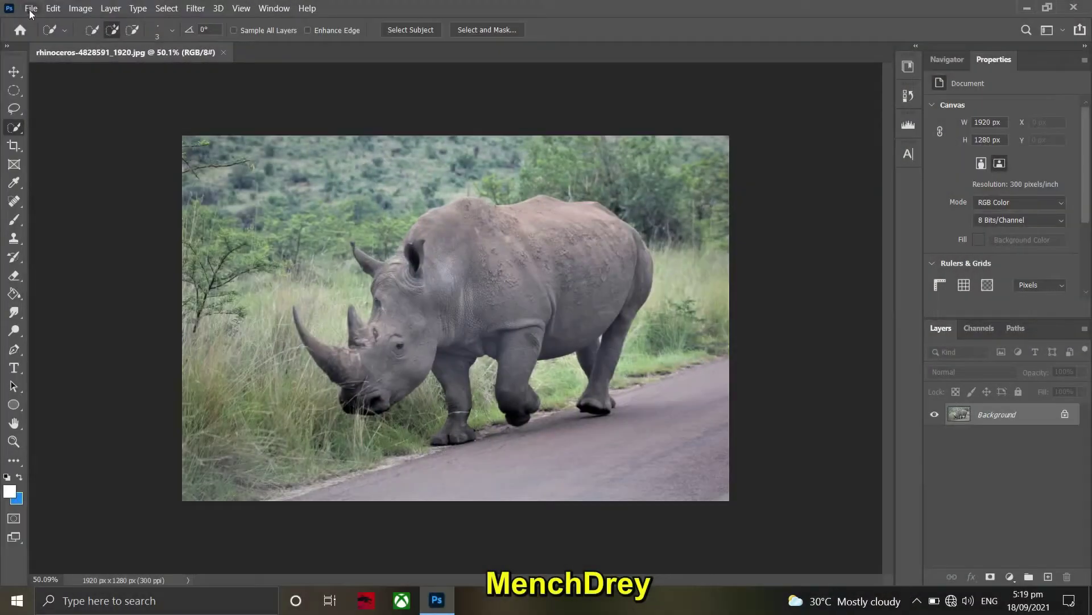
pyautogui.click(30, 9)
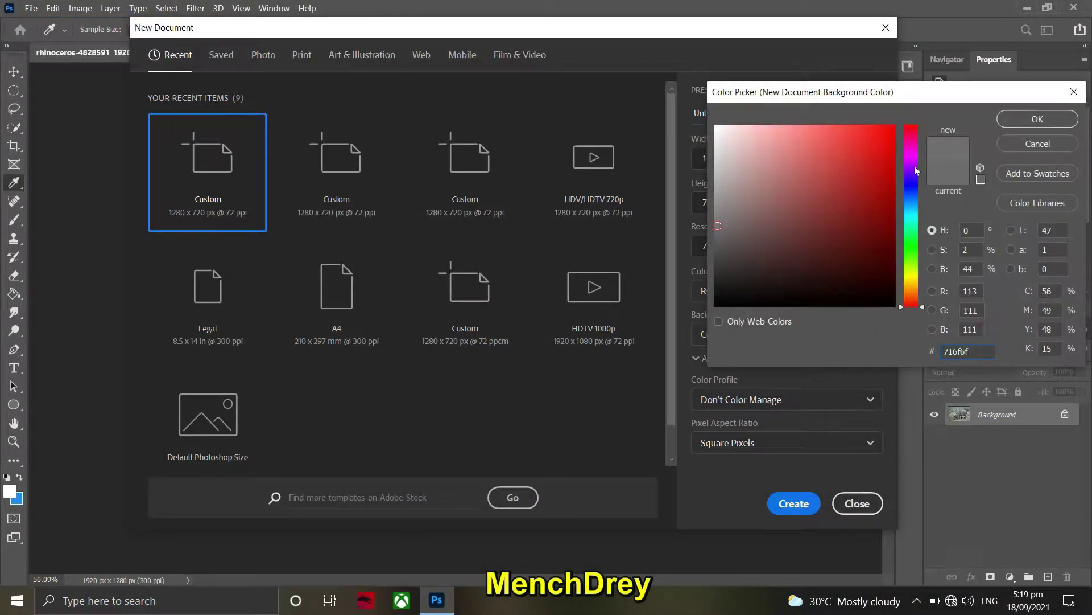
pyautogui.click(1038, 119)
pyautogui.click(794, 503)
# Place the cloud photo as a linked image, stretched to span the canvas width.
pyautogui.click(31, 8)
pyautogui.click(76, 289)
pyautogui.click(269, 118)
pyautogui.click(955, 450)
pyautogui.moveTo(419, 244); pyautogui.dragTo(368, 260)
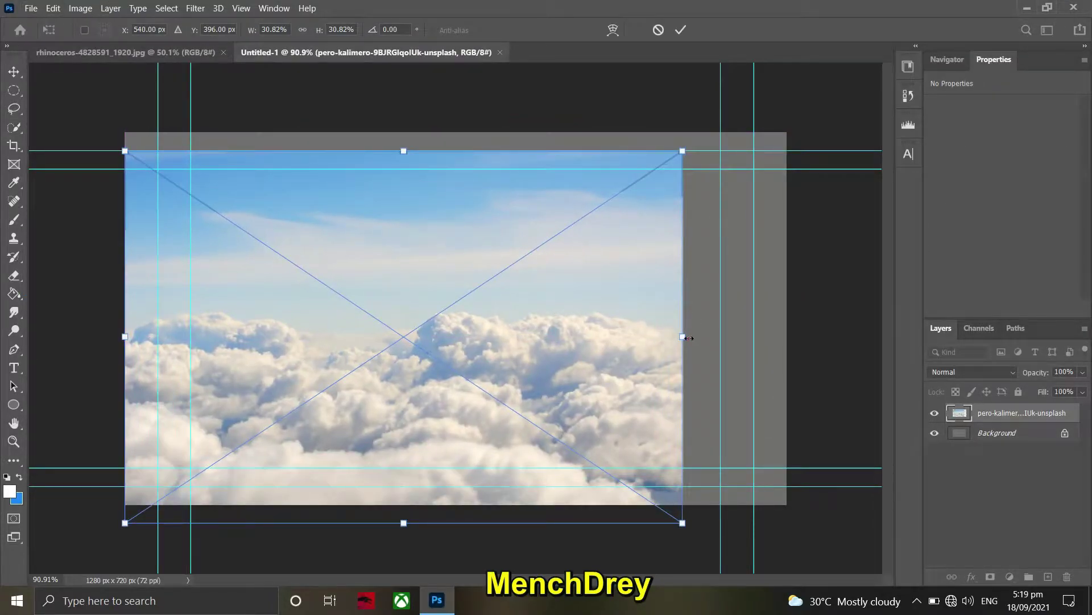
pyautogui.moveTo(682, 336); pyautogui.dragTo(785, 337)
pyautogui.moveTo(650, 344); pyautogui.dragTo(665, 369)
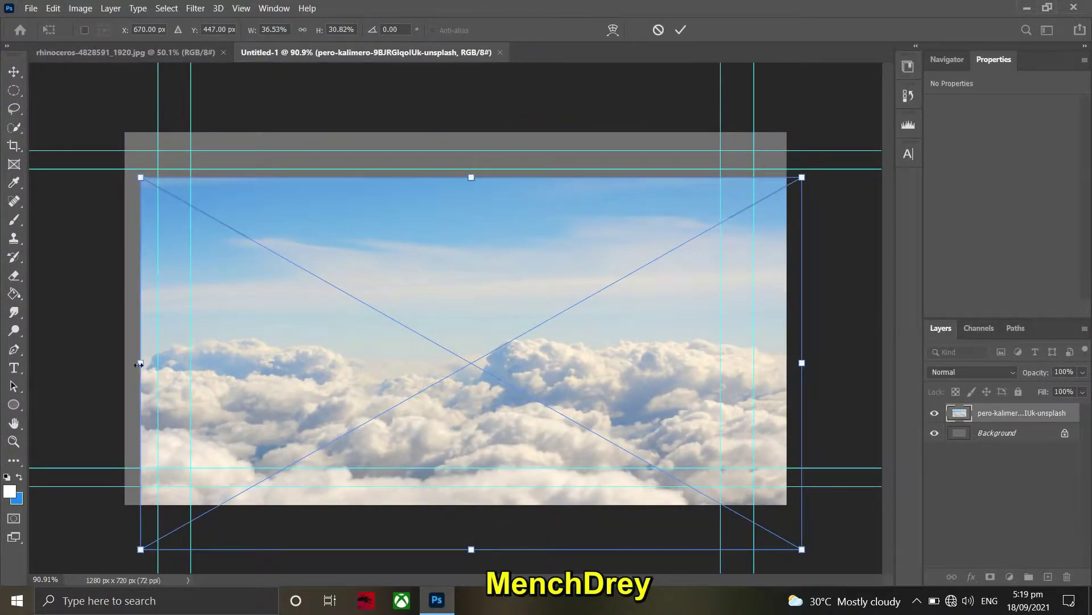
pyautogui.moveTo(142, 362); pyautogui.dragTo(126, 362)
pyautogui.click(680, 30)
# View the document at actual size and add a white layer mask to the cloud layer.
pyautogui.click(241, 7)
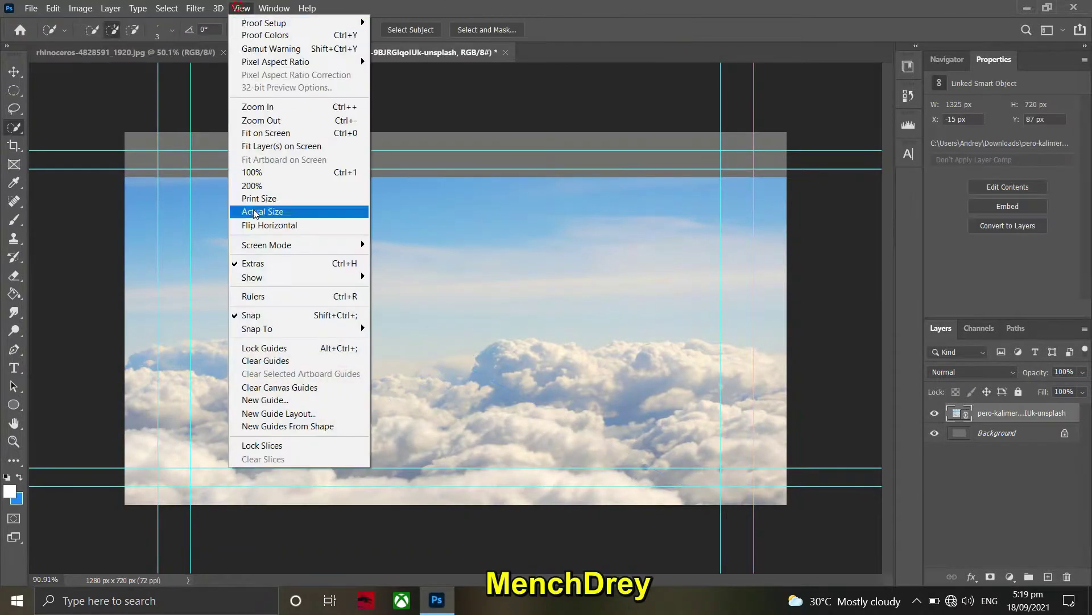
pyautogui.click(254, 212)
pyautogui.click(990, 576)
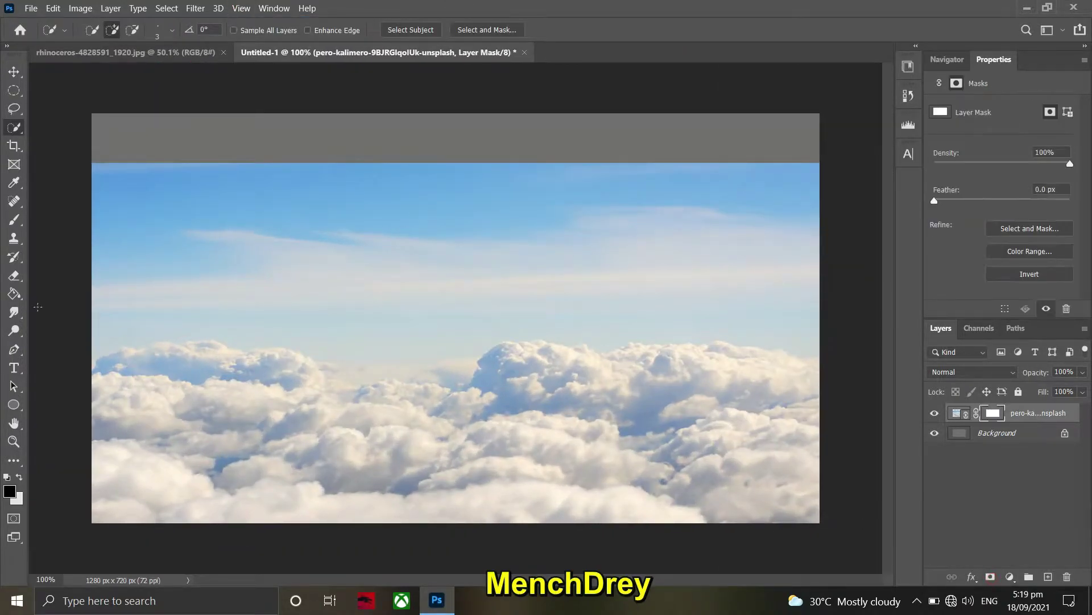
# Paint black on the cloud mask with an enlarged brush to hide the blue sky above the clouds.
pyautogui.rightClick(14, 218)
pyautogui.click(62, 219)
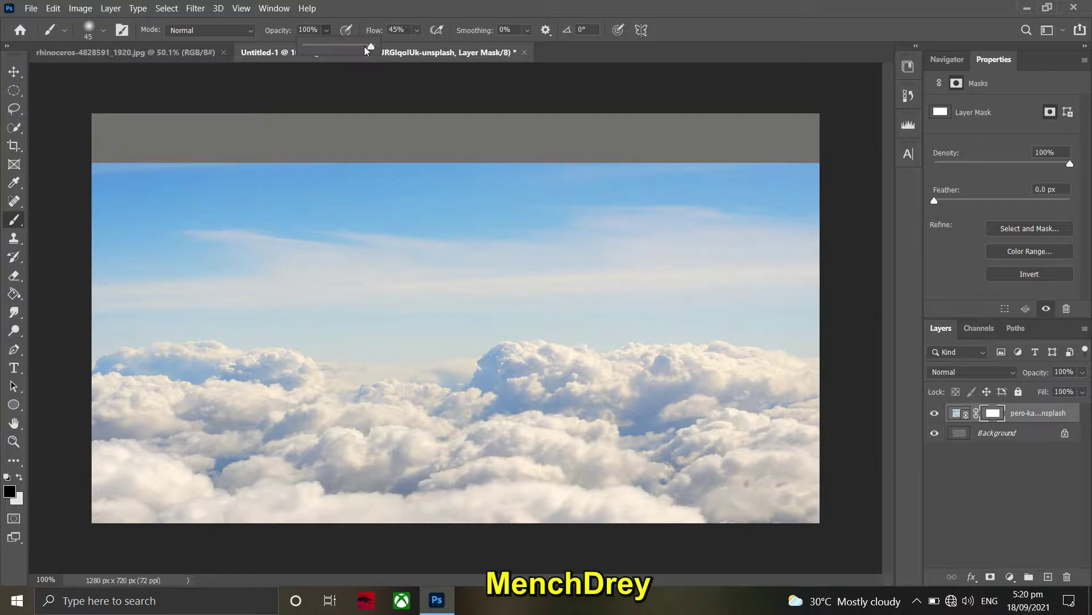
pyautogui.press(']')
pyautogui.moveTo(97, 175)
pyautogui.mouseDown()
pyautogui.moveTo(200, 205)
pyautogui.moveTo(256, 165)
pyautogui.moveTo(783, 187)
pyautogui.moveTo(809, 297)
pyautogui.moveTo(801, 304)
pyautogui.moveTo(817, 292)
pyautogui.moveTo(817, 317)
pyautogui.moveTo(336, 275)
pyautogui.moveTo(66, 184)
pyautogui.moveTo(108, 297)
pyautogui.moveTo(389, 320)
pyautogui.mouseUp()
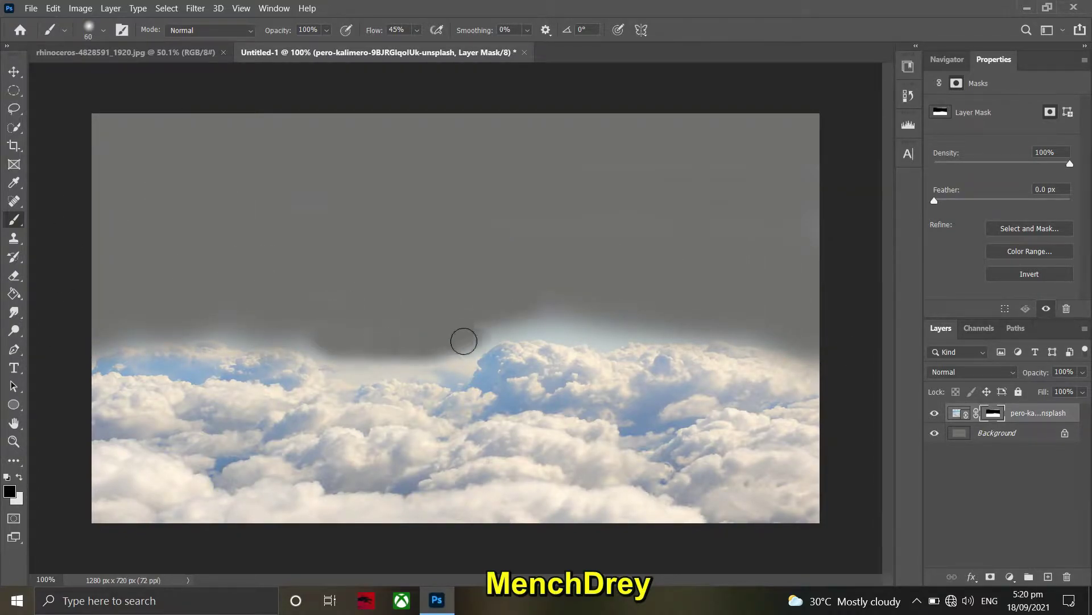
pyautogui.moveTo(514, 323)
pyautogui.mouseDown()
pyautogui.moveTo(695, 325)
pyautogui.moveTo(808, 341)
pyautogui.mouseUp()
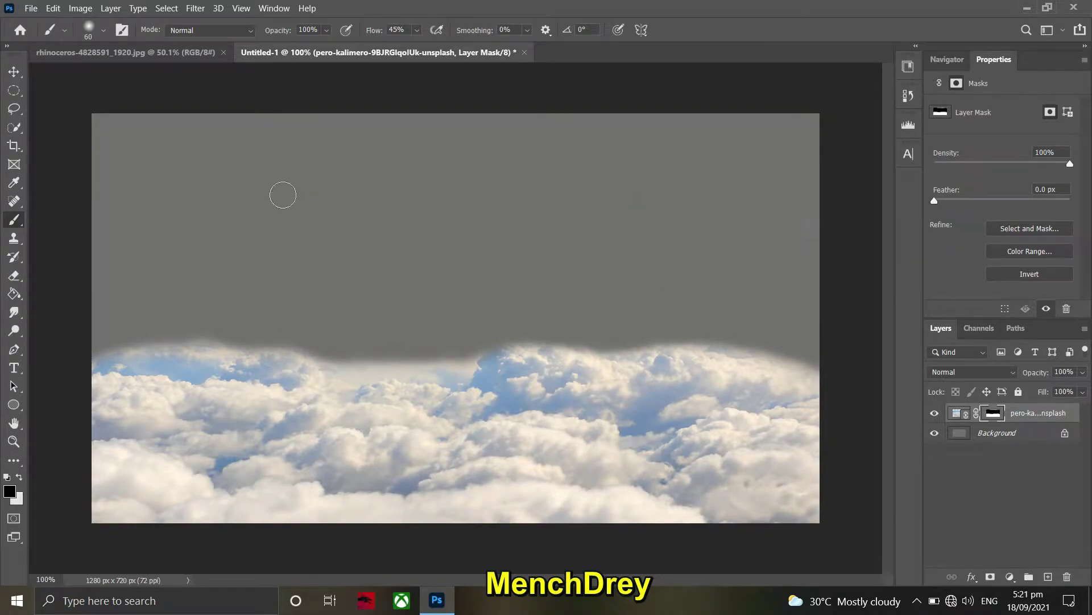
pyautogui.scroll(-1, 615, 383)
pyautogui.click(80, 8)
pyautogui.moveTo(101, 42)
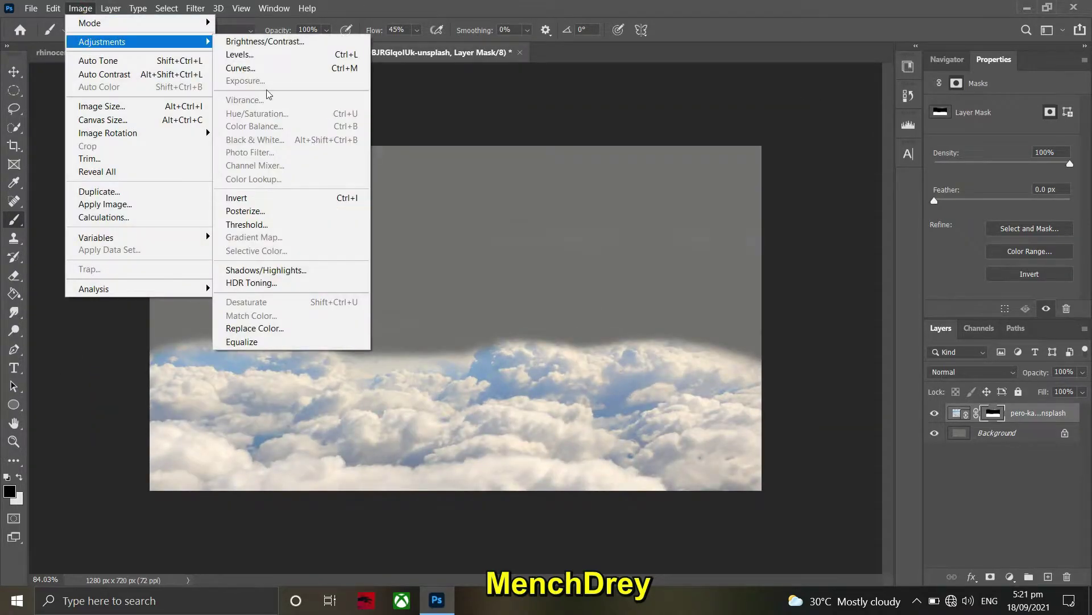
# Darken and desaturate the cloud image with Hue/Saturation.
pyautogui.press('Escape')
pyautogui.click(959, 413)
pyautogui.click(81, 8)
pyautogui.click(258, 113)
pyautogui.moveTo(508, 272); pyautogui.dragTo(483, 273)
pyautogui.moveTo(507, 233); pyautogui.dragTo(498, 233)
pyautogui.click(668, 125)
pyautogui.scroll(-1, 730, 183)
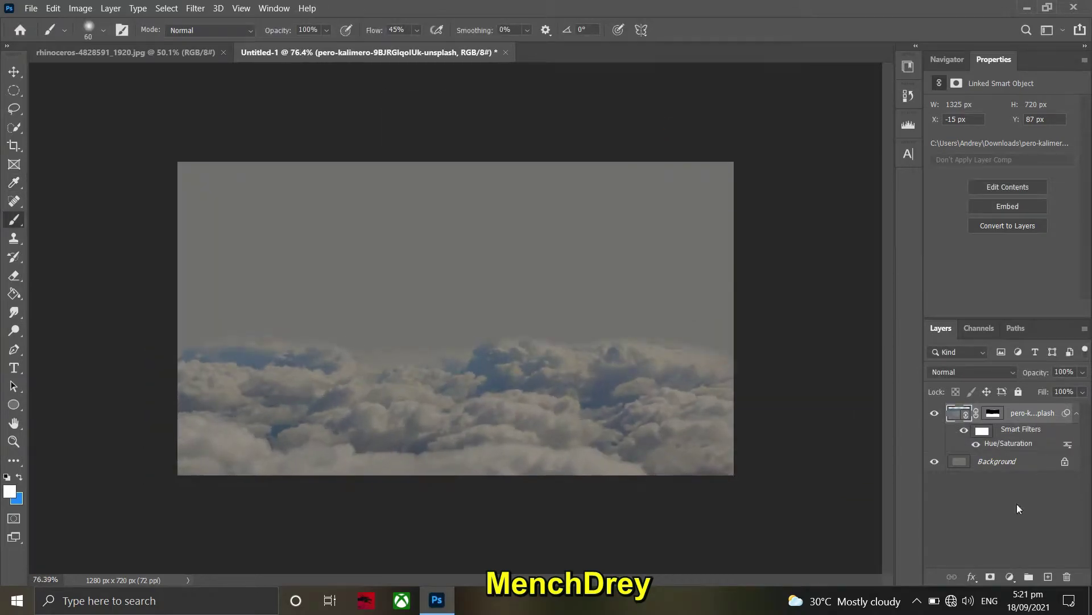
# Place the thunderstorm photo embedded, stretched across the canvas, below the cloud layer.
pyautogui.click(30, 8)
pyautogui.click(88, 276)
pyautogui.click(217, 234)
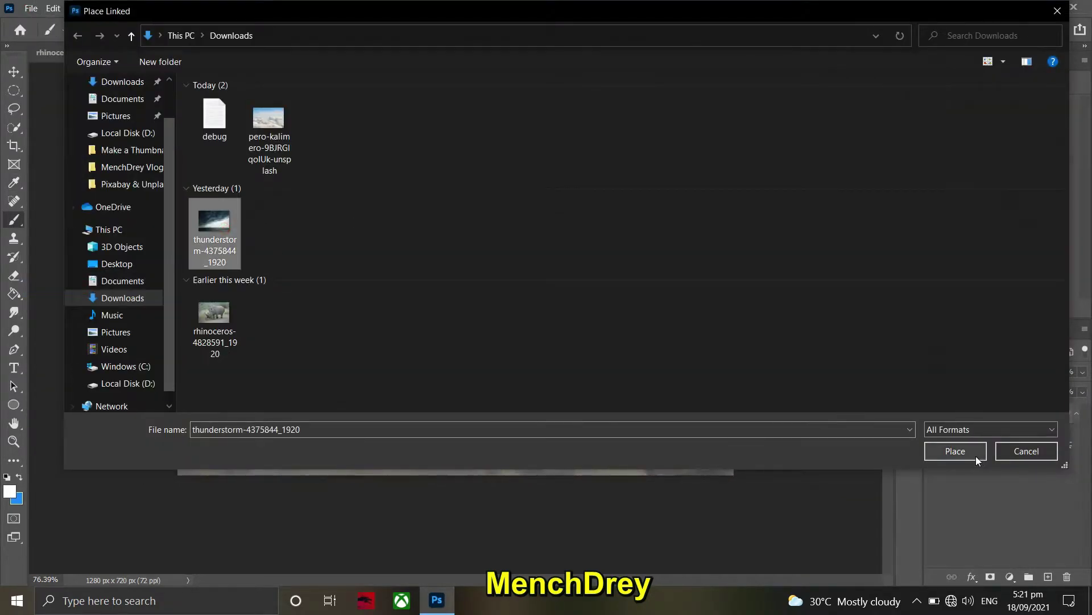
pyautogui.click(957, 454)
pyautogui.moveTo(690, 318); pyautogui.dragTo(733, 318)
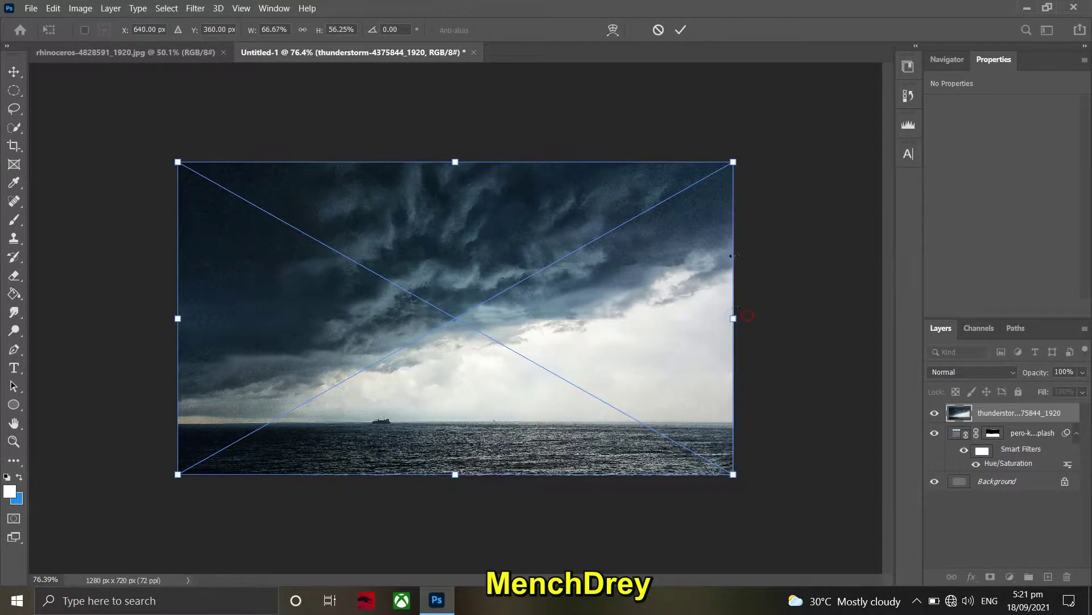
pyautogui.click(680, 29)
pyautogui.moveTo(1018, 412); pyautogui.dragTo(1002, 457)
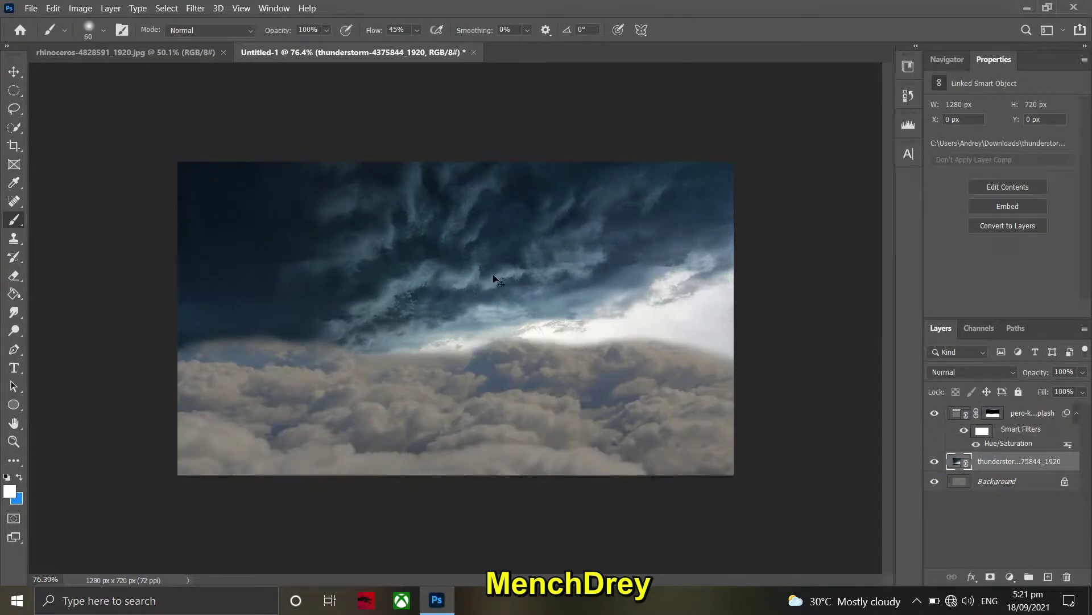
# Enlarge, tilt and reposition the thunderstorm photo with Free Transform.
pyautogui.hotkey('ctrl', 't')
pyautogui.moveTo(454, 475); pyautogui.dragTo(453, 449)
pyautogui.moveTo(744, 183); pyautogui.dragTo(734, 296)
pyautogui.moveTo(735, 164)
pyautogui.mouseDown()
pyautogui.moveTo(746, 152)
pyautogui.moveTo(783, 194)
pyautogui.mouseUp()
pyautogui.moveTo(176, 276); pyautogui.dragTo(165, 275)
pyautogui.moveTo(705, 234); pyautogui.dragTo(737, 201)
pyautogui.moveTo(171, 260); pyautogui.dragTo(162, 261)
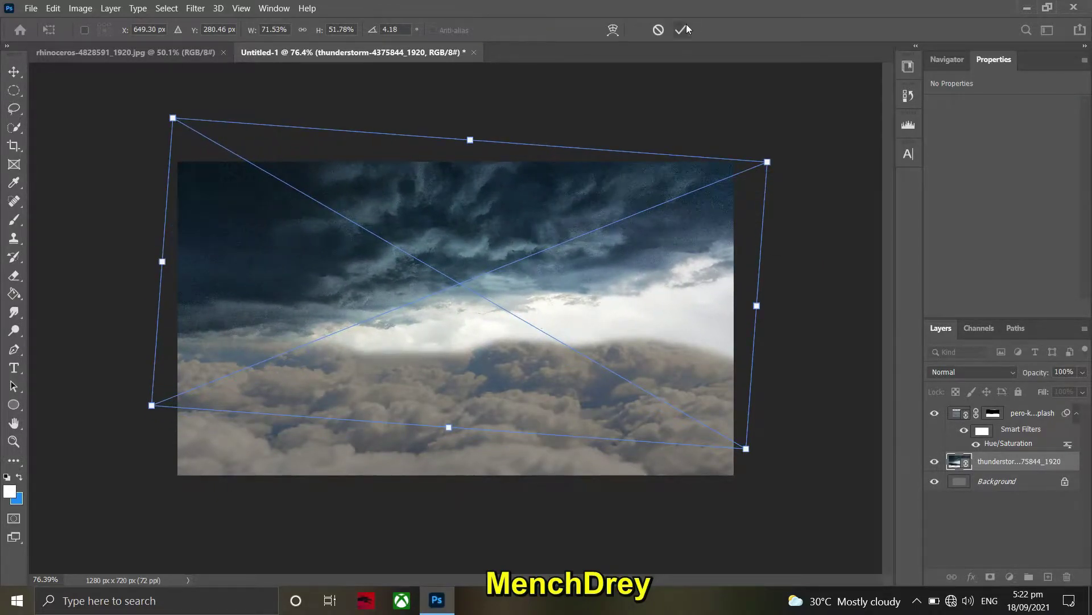
pyautogui.click(687, 29)
# Darken the thunderstorm photo with a Hue/Saturation adjustment.
pyautogui.rightClick(1019, 461)
pyautogui.press('Escape')
pyautogui.click(80, 8)
pyautogui.click(292, 107)
pyautogui.moveTo(487, 97); pyautogui.dragTo(901, 113)
pyautogui.moveTo(921, 282); pyautogui.dragTo(893, 288)
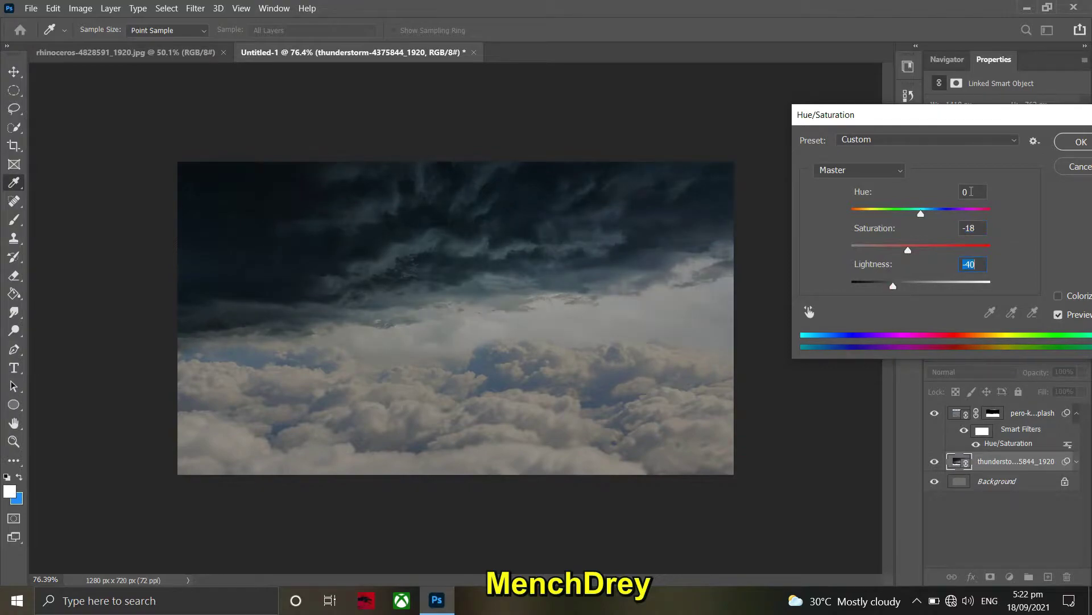
pyautogui.click(1081, 142)
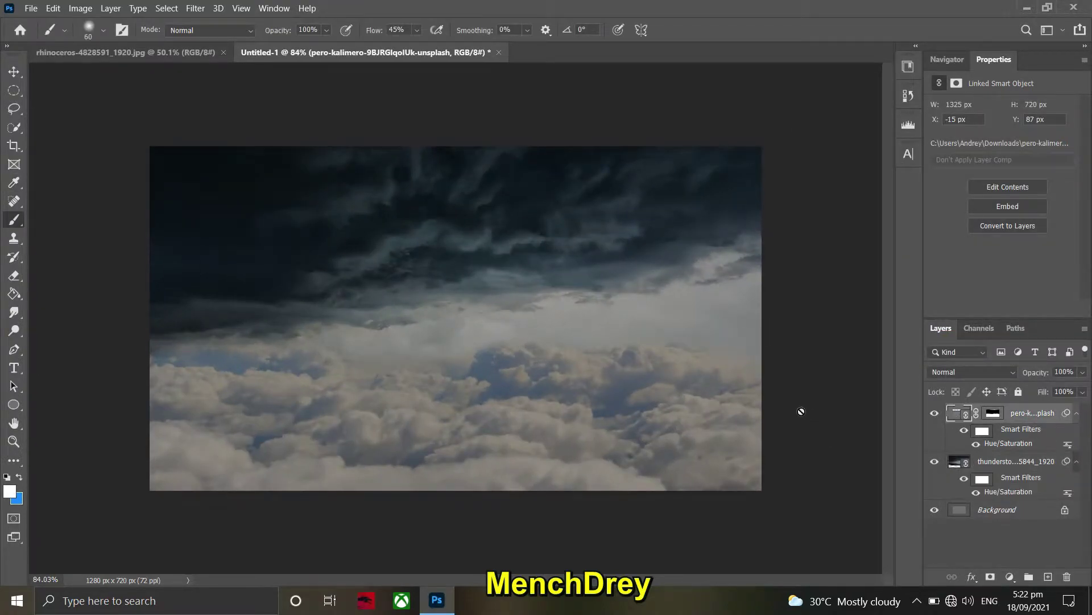
# Paint blue over the lower clouds on a new Layer 1 with a large brush.
pyautogui.click(1047, 576)
pyautogui.click(10, 493)
pyautogui.click(1029, 135)
pyautogui.write('40')
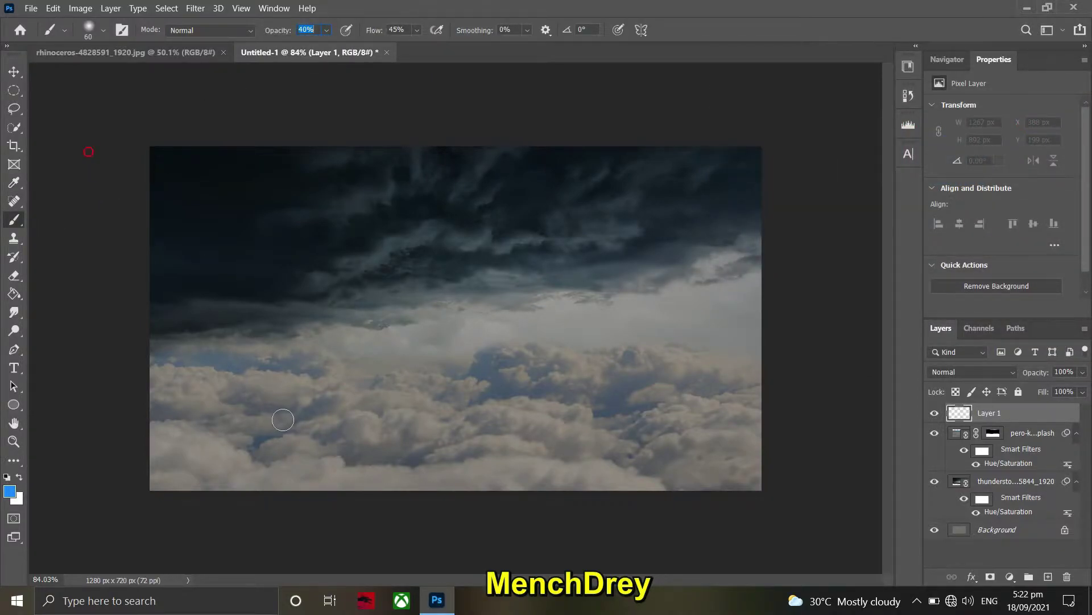
pyautogui.press(']')
pyautogui.press(']')
pyautogui.press(']')
pyautogui.moveTo(215, 415); pyautogui.dragTo(771, 464)
pyautogui.scroll(1, 771, 464)
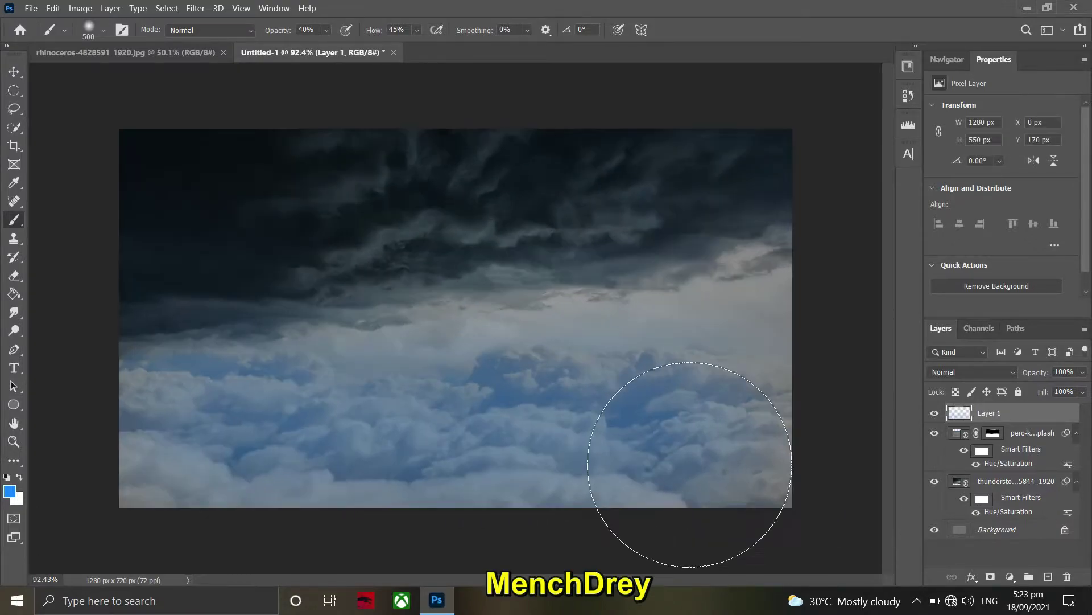
pyautogui.scroll(-2, 775, 482)
# Paint blue on a new Layer 2 set to Color Dodge, and set Layer 1 to Overlay.
pyautogui.click(1048, 576)
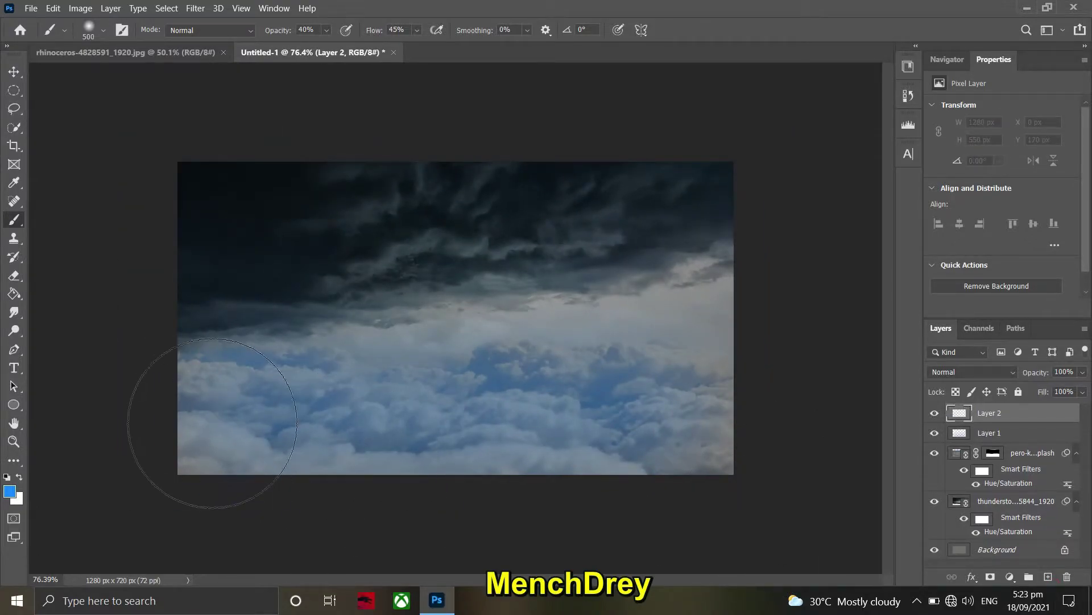
pyautogui.moveTo(335, 419); pyautogui.dragTo(727, 464)
pyautogui.click(972, 372)
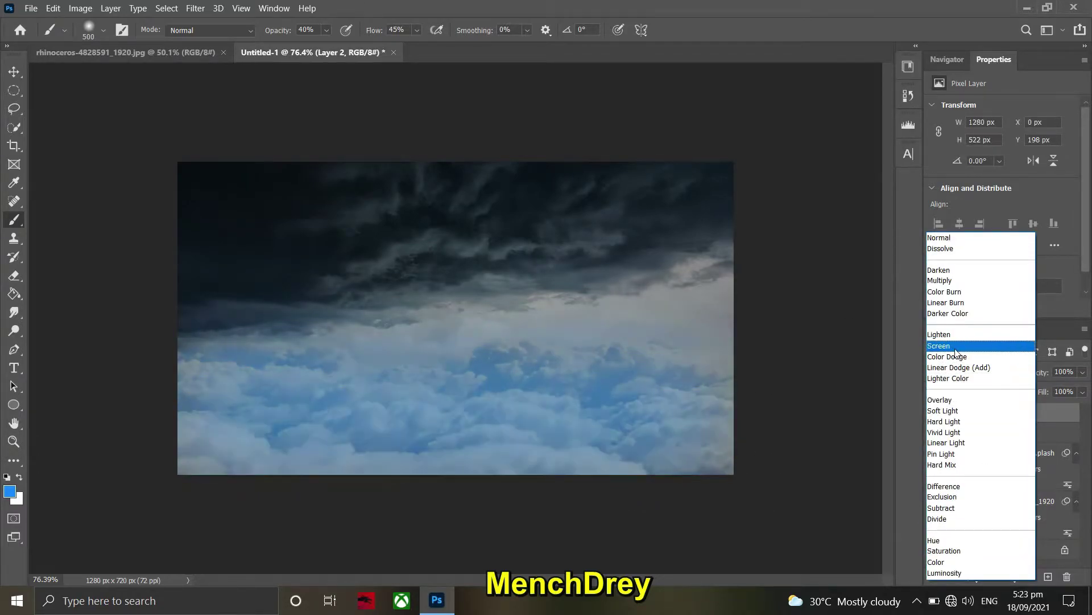
pyautogui.click(989, 433)
pyautogui.click(972, 371)
pyautogui.click(940, 399)
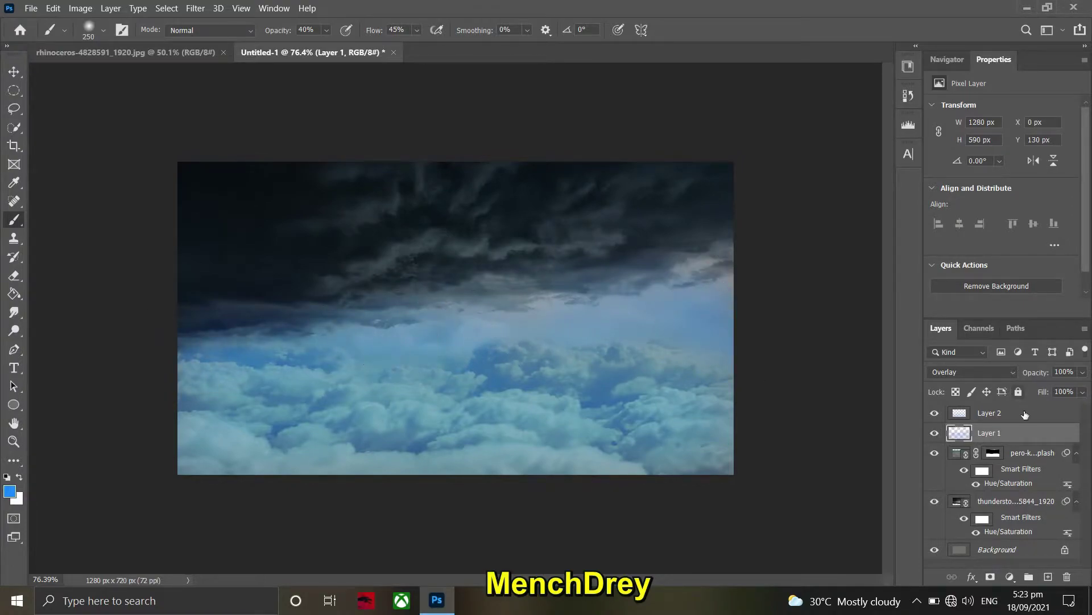
# Brighten the image middle and bottom clouds with more cyan on Layer 2.
pyautogui.click(1001, 412)
pyautogui.moveTo(546, 318); pyautogui.dragTo(153, 359)
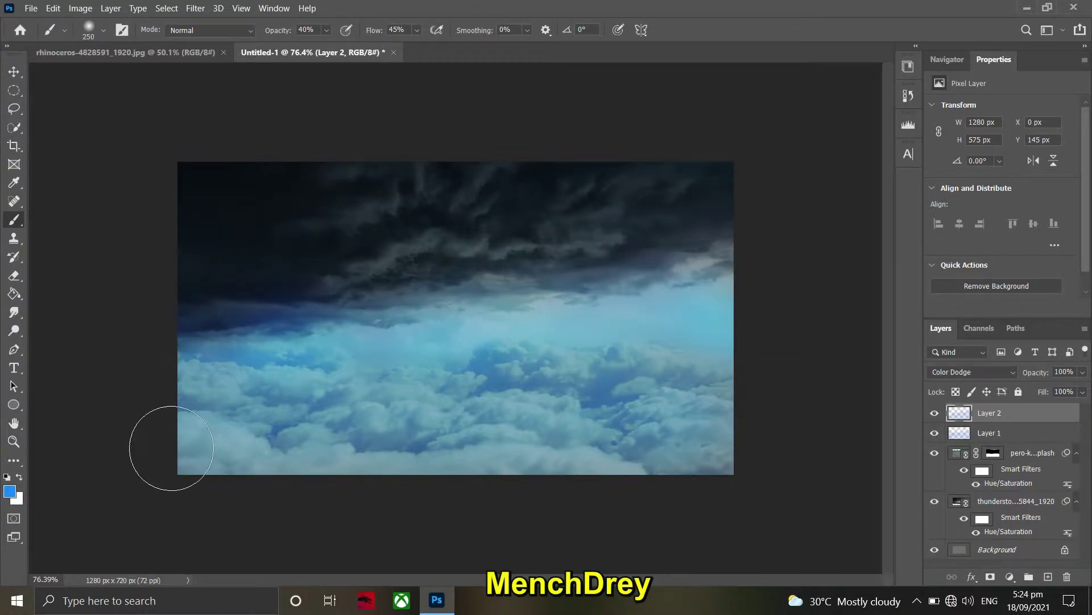
pyautogui.moveTo(163, 410); pyautogui.dragTo(719, 488)
pyautogui.scroll(3, 600, 378)
pyautogui.scroll(-3, 528, 444)
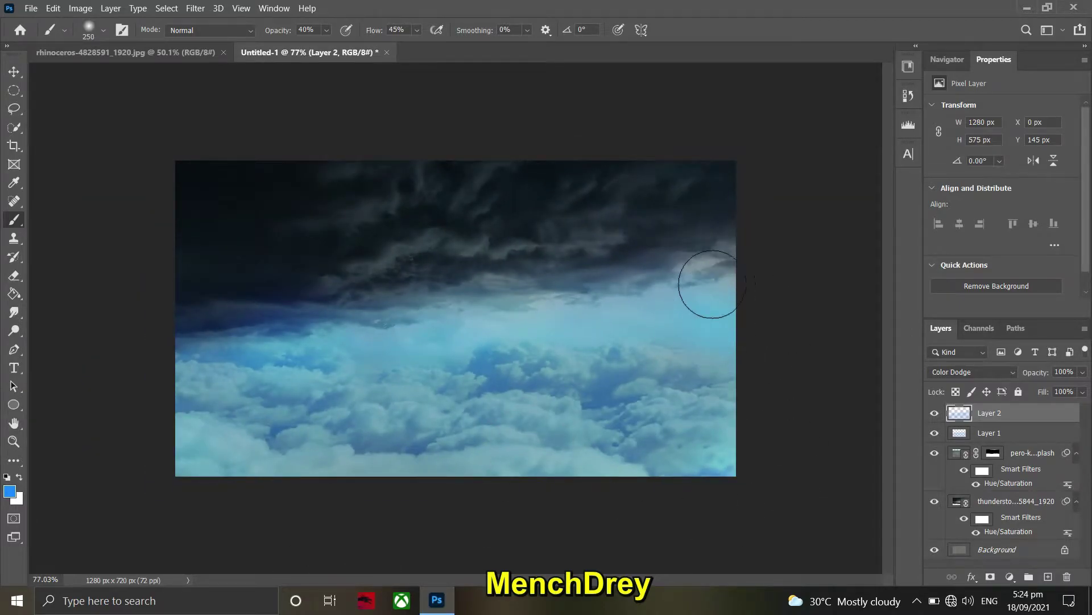
pyautogui.click(1014, 434)
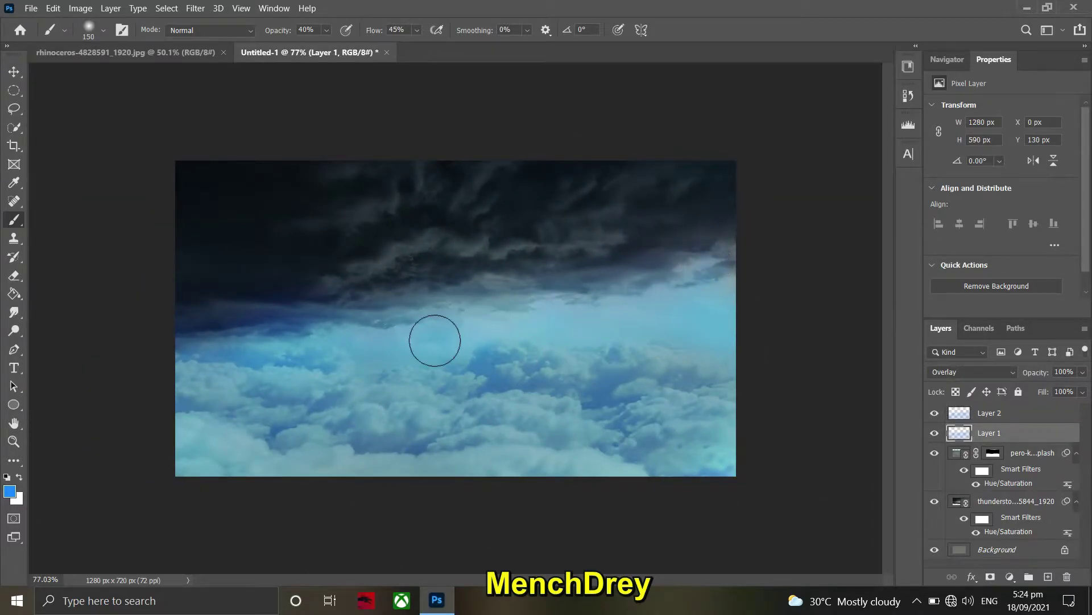
pyautogui.scroll(-3, 759, 481)
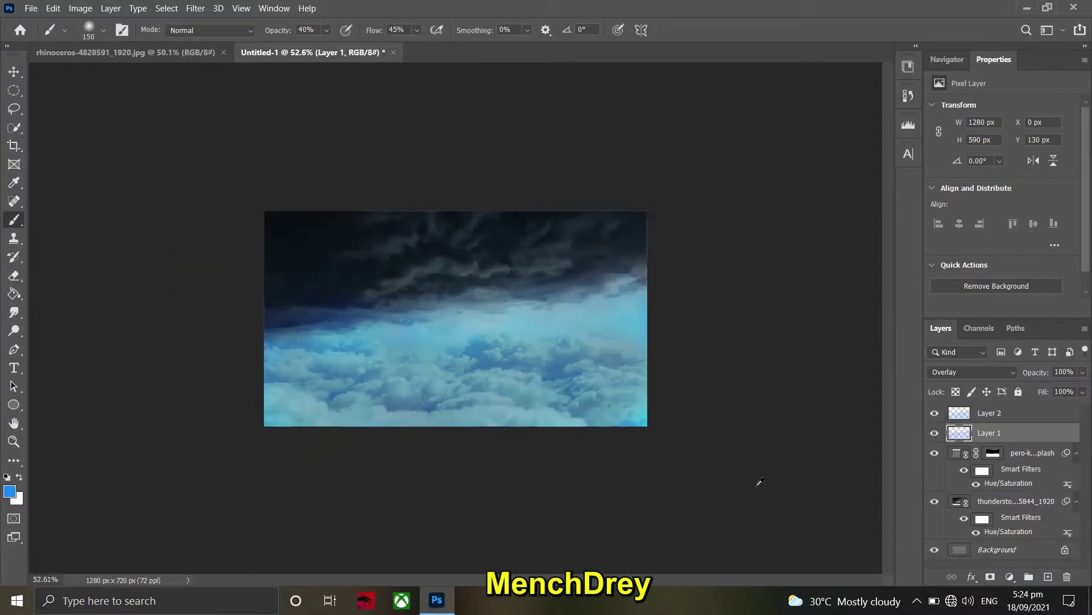
pyautogui.scroll(4, 754, 470)
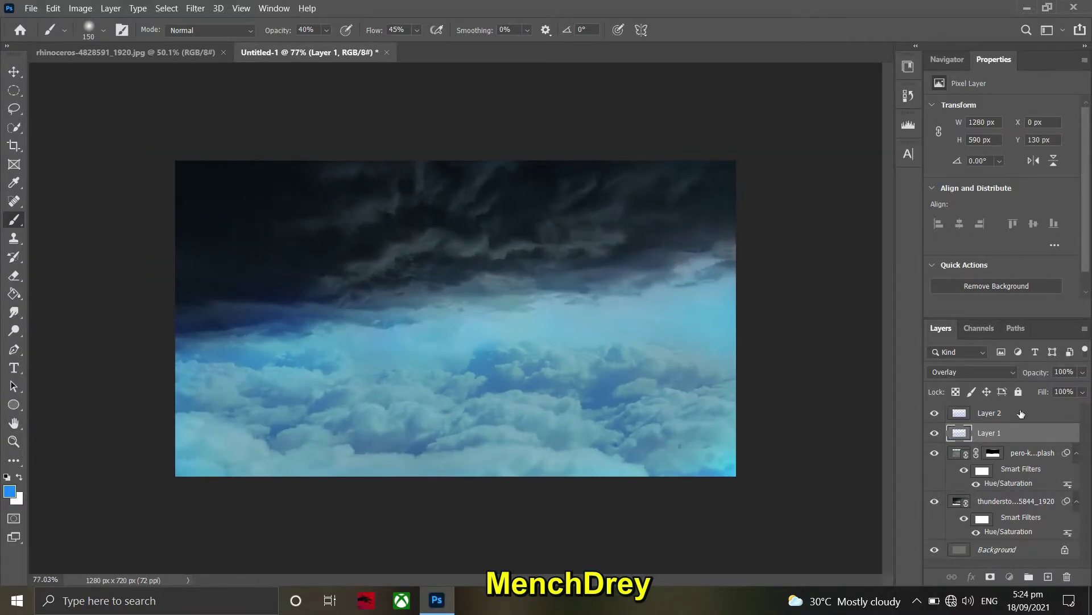
pyautogui.click(125, 52)
pyautogui.click(14, 127)
# Auto-select the rhino and subtract the green grass patch between its legs.
pyautogui.click(94, 139)
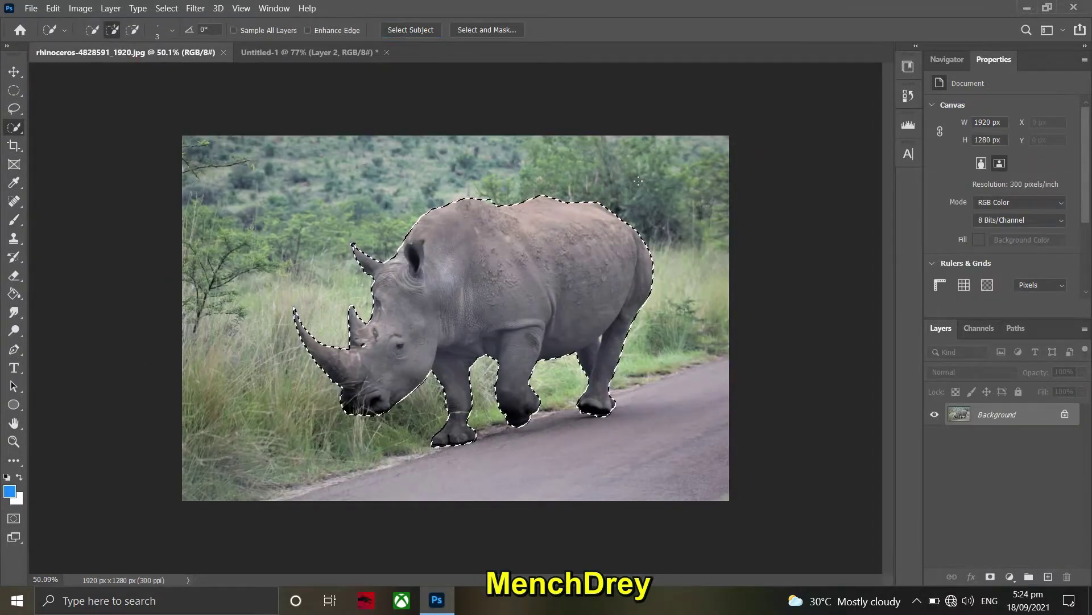
pyautogui.scroll(3, 540, 307)
pyautogui.scroll(4, 535, 299)
pyautogui.scroll(4, 532, 296)
pyautogui.moveTo(540, 279); pyautogui.dragTo(548, 312)
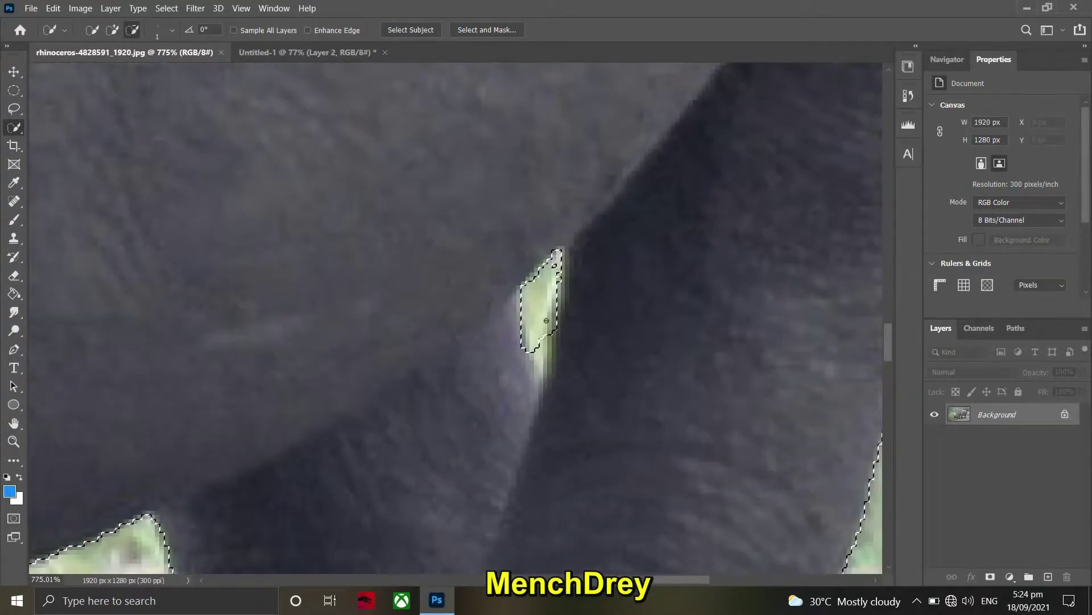
pyautogui.moveTo(541, 378); pyautogui.dragTo(535, 317)
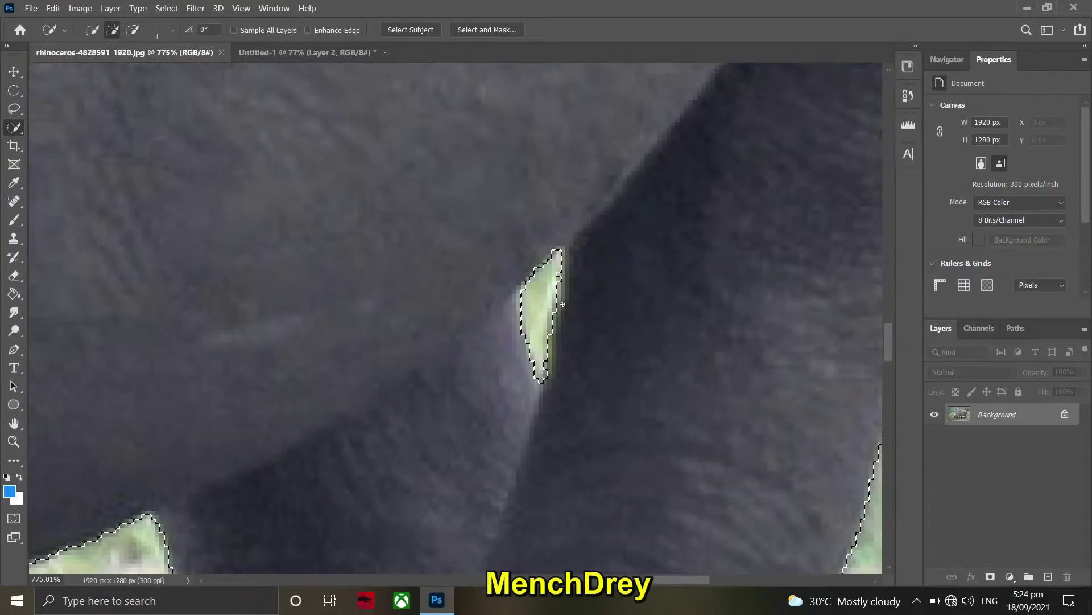
pyautogui.scroll(-10, 578, 305)
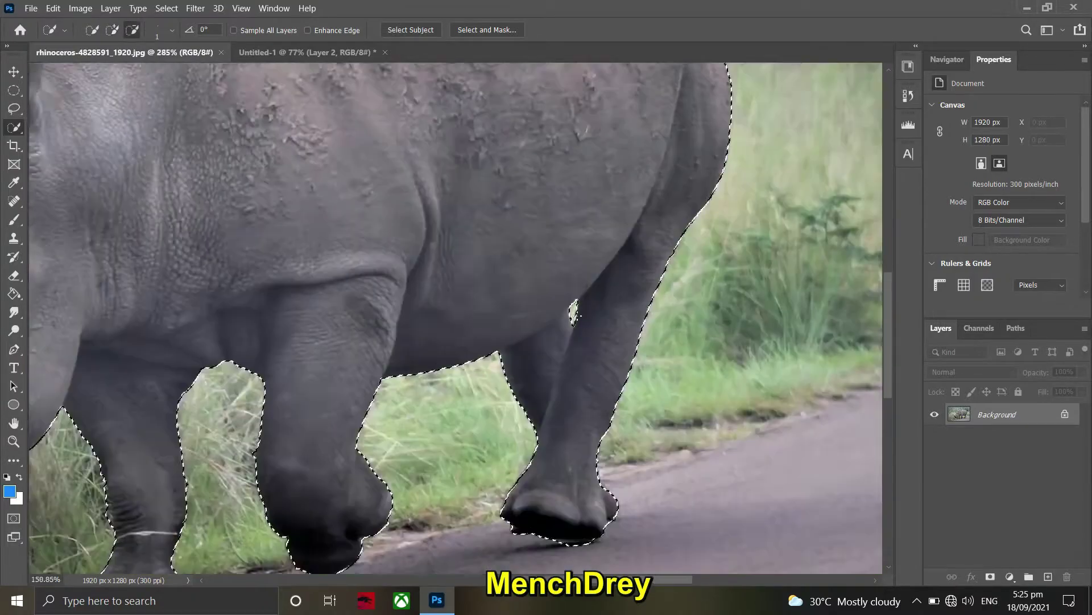
pyautogui.scroll(5, 299, 435)
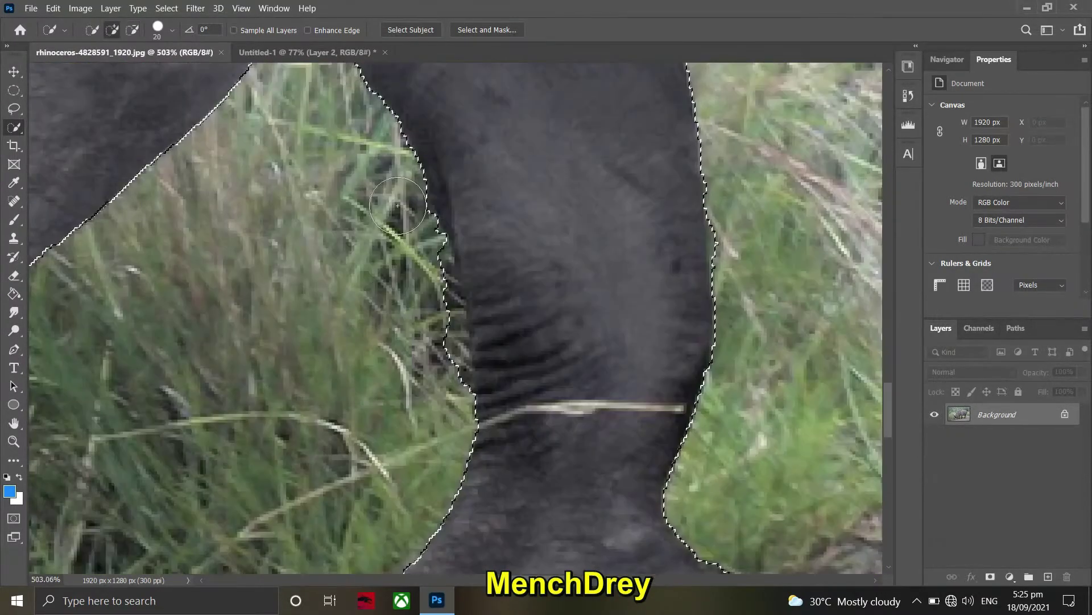
# Remove the grass beside the leg from the selection and inspect the edges.
pyautogui.moveTo(398, 207); pyautogui.dragTo(501, 329)
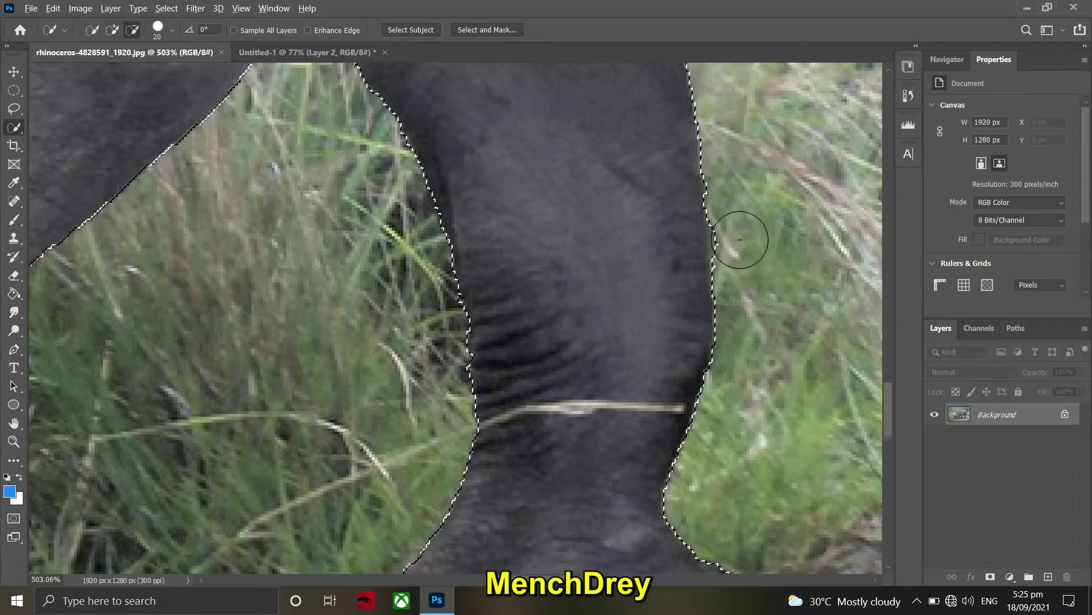
pyautogui.scroll(-2, 772, 269)
pyautogui.scroll(-5, 772, 269)
pyautogui.scroll(-2, 569, 296)
pyautogui.scroll(5, 459, 329)
pyautogui.scroll(2, 459, 329)
pyautogui.scroll(-5, 459, 328)
pyautogui.scroll(4, 222, 300)
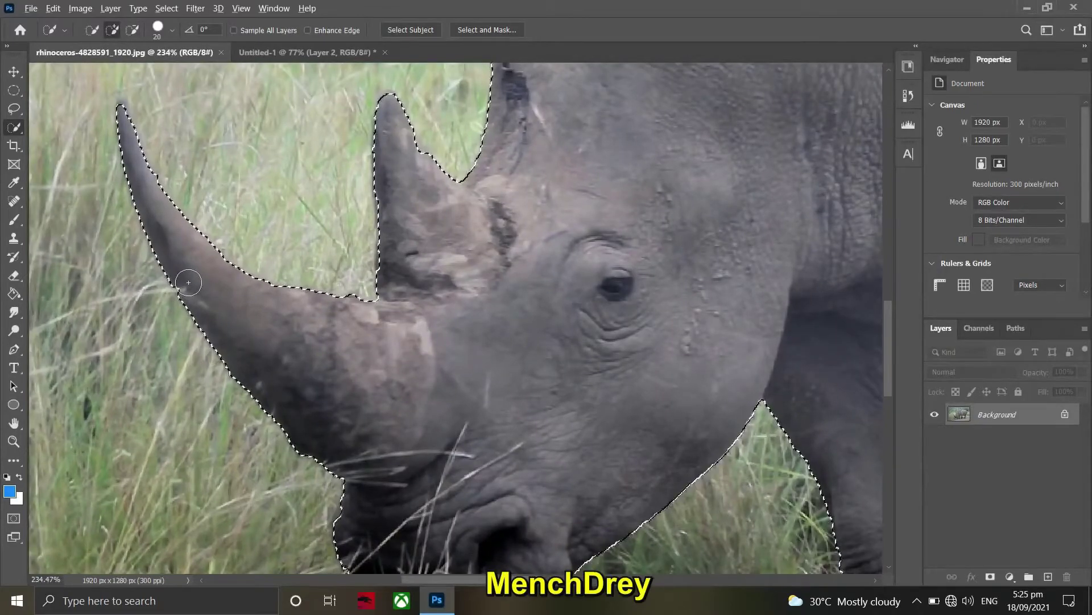
pyautogui.scroll(-3, 222, 300)
pyautogui.scroll(2, 732, 159)
pyautogui.scroll(1, 711, 165)
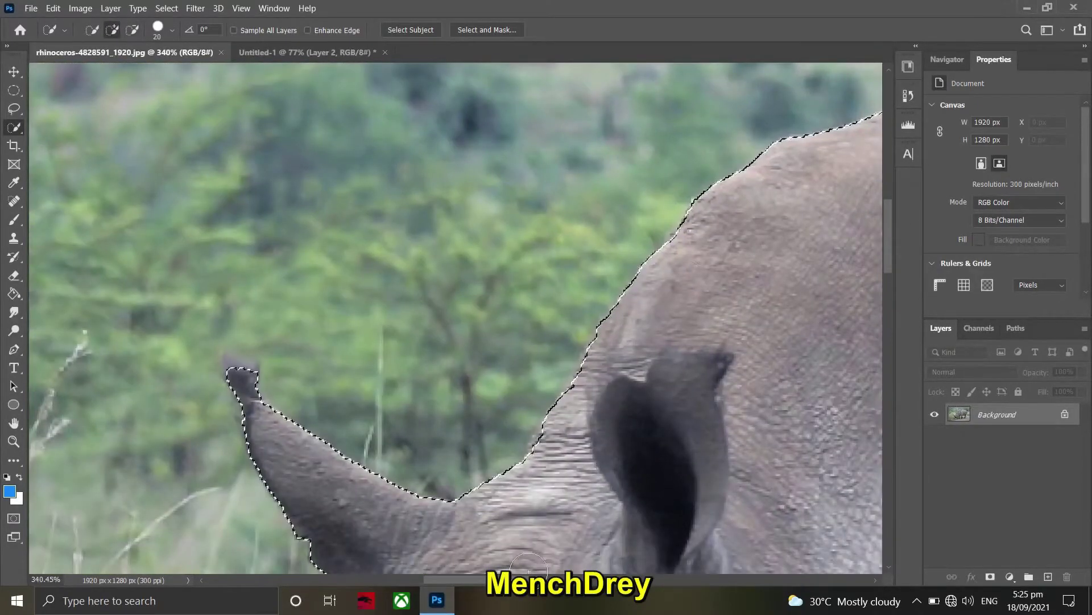
pyautogui.scroll(2, 660, 171)
pyautogui.scroll(3, 625, 170)
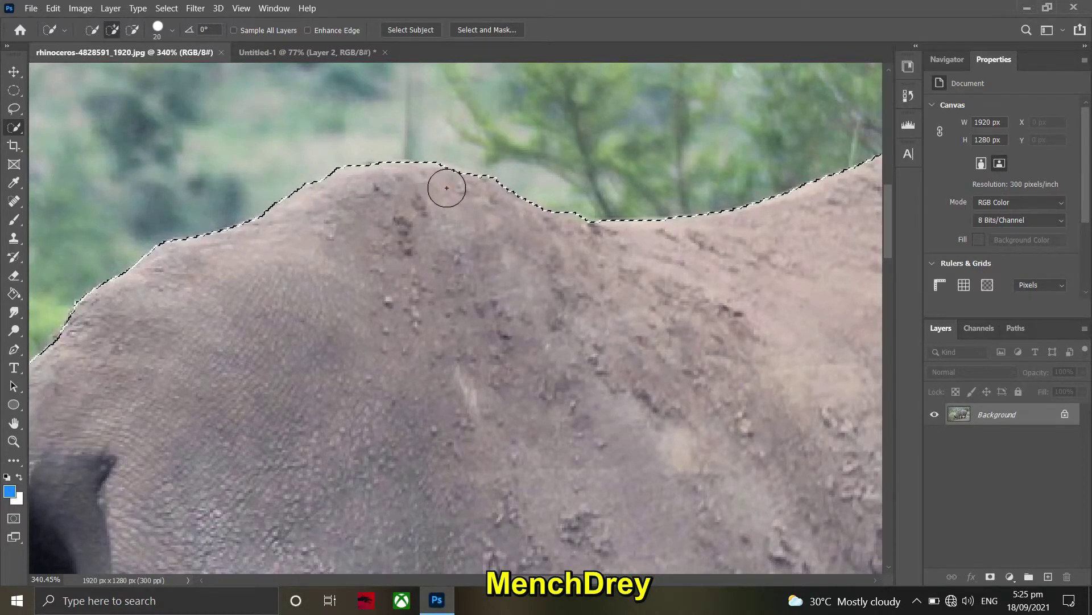
pyautogui.scroll(-3, 559, 268)
pyautogui.hotkey('ctrl', '0')
# Drag the rhino into the cloud scene, scaled to about half size over the clouds.
pyautogui.press('v')
pyautogui.moveTo(512, 284); pyautogui.dragTo(503, 388)
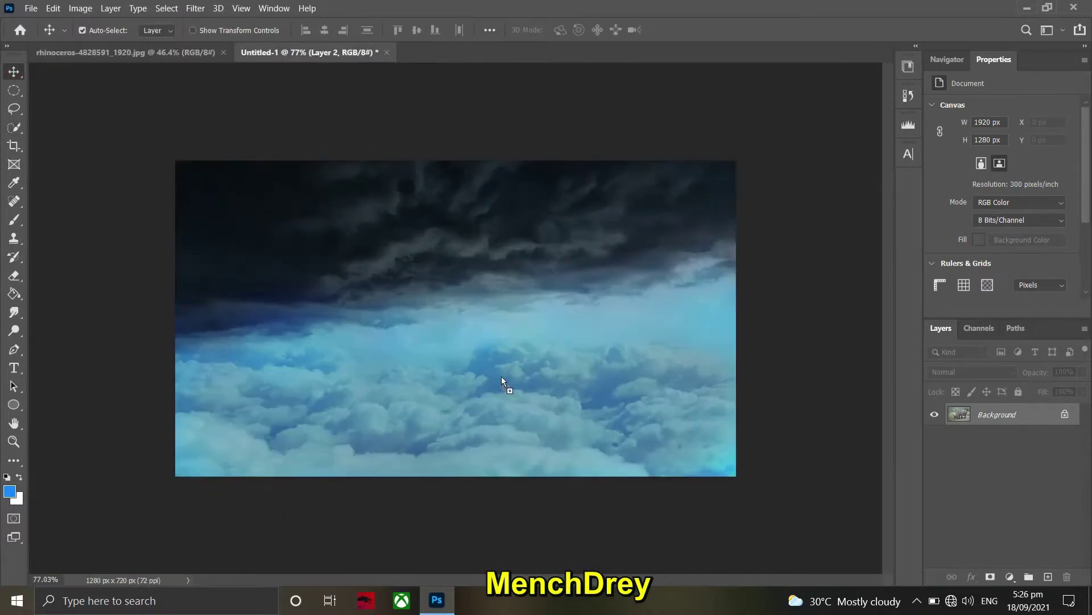
pyautogui.hotkey('ctrl', 't')
pyautogui.moveTo(732, 566); pyautogui.dragTo(487, 392)
pyautogui.moveTo(402, 265); pyautogui.dragTo(534, 334)
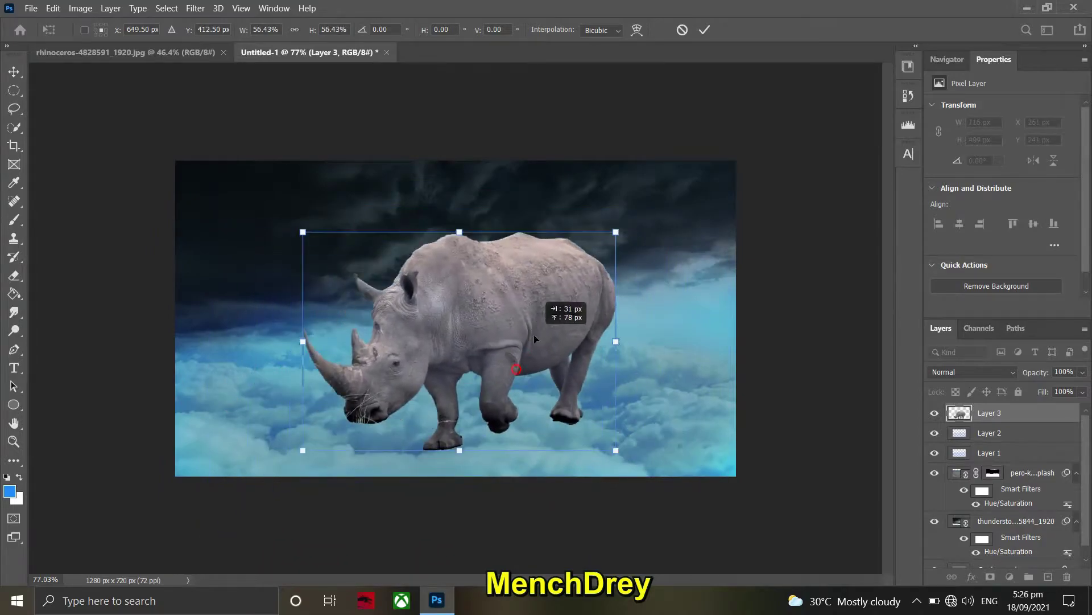
pyautogui.click(704, 29)
# Centre and fine-scale the rhino using layout guides, then hide the guides.
pyautogui.click(241, 8)
pyautogui.click(398, 268)
pyautogui.hotkey('ctrl', 't')
pyautogui.moveTo(490, 317); pyautogui.dragTo(475, 295)
pyautogui.moveTo(613, 224); pyautogui.dragTo(579, 245)
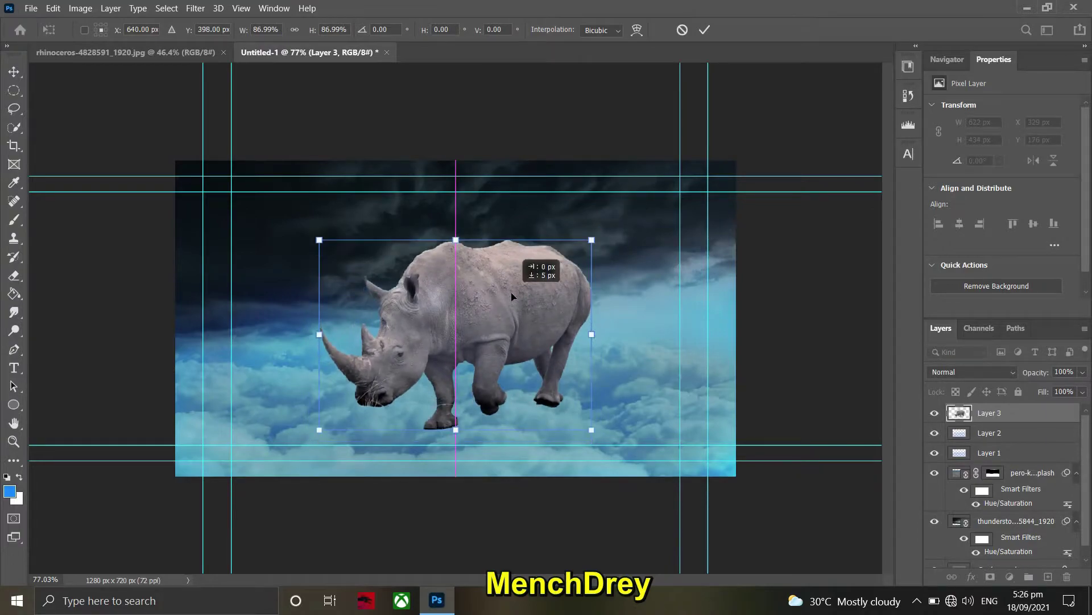
pyautogui.scroll(-2, 802, 317)
pyautogui.scroll(3, 803, 317)
pyautogui.click(705, 30)
pyautogui.click(241, 8)
pyautogui.click(267, 361)
pyautogui.scroll(-1, 459, 318)
# Add a NightFromDay.CUBE Color Lookup and soften it with Blend If sliders.
pyautogui.click(1010, 576)
pyautogui.click(1025, 504)
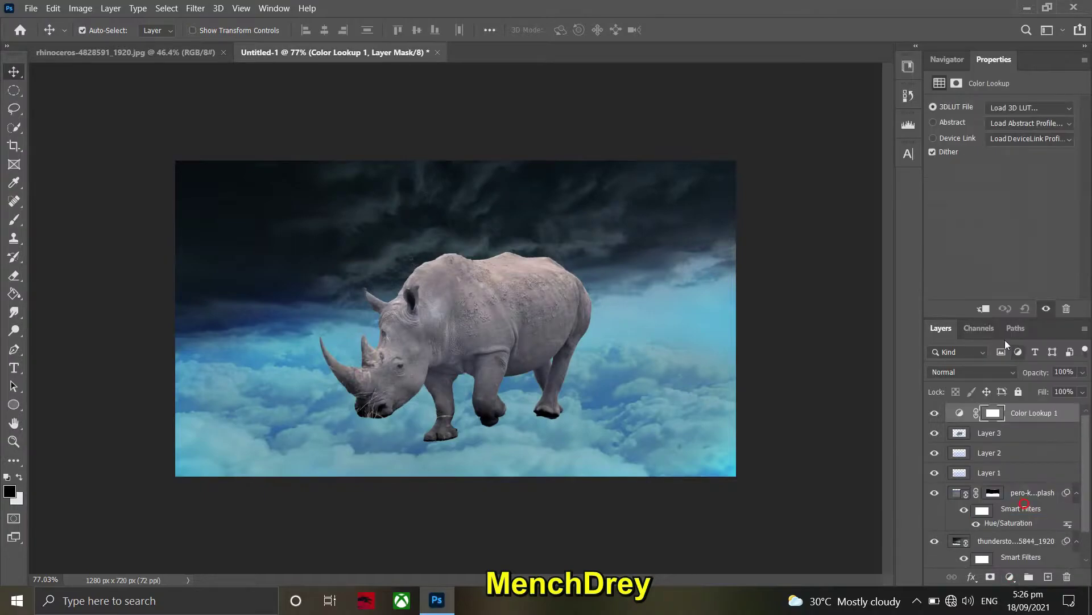
pyautogui.click(1023, 110)
pyautogui.click(978, 461)
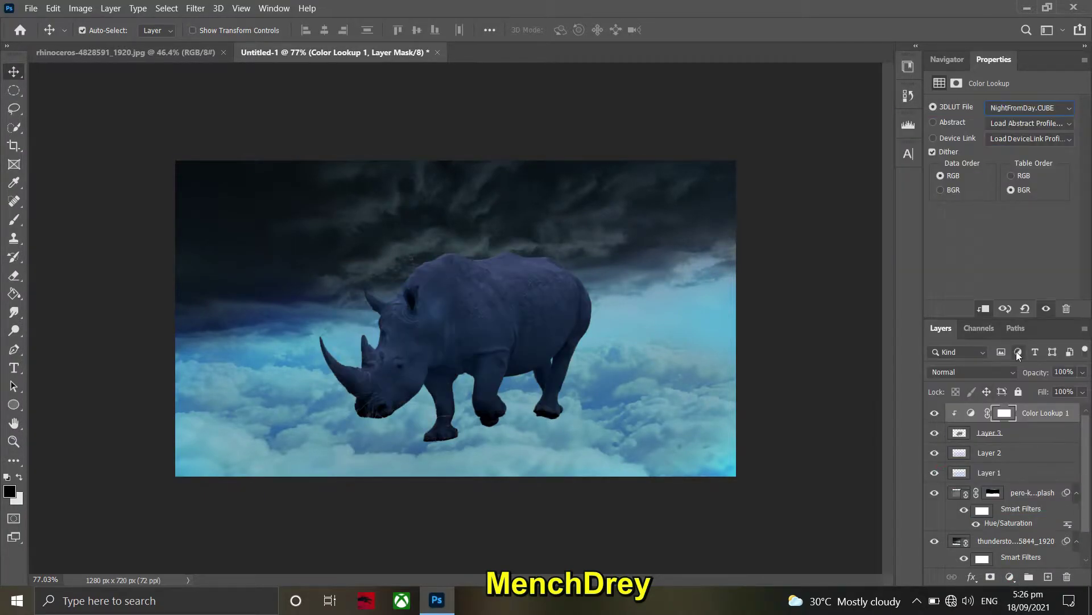
pyautogui.doubleClick(1058, 415)
pyautogui.moveTo(860, 359)
pyautogui.mouseDown()
pyautogui.moveTo(808, 357)
pyautogui.moveTo(912, 351)
pyautogui.mouseUp()
pyautogui.moveTo(747, 71); pyautogui.dragTo(682, 72)
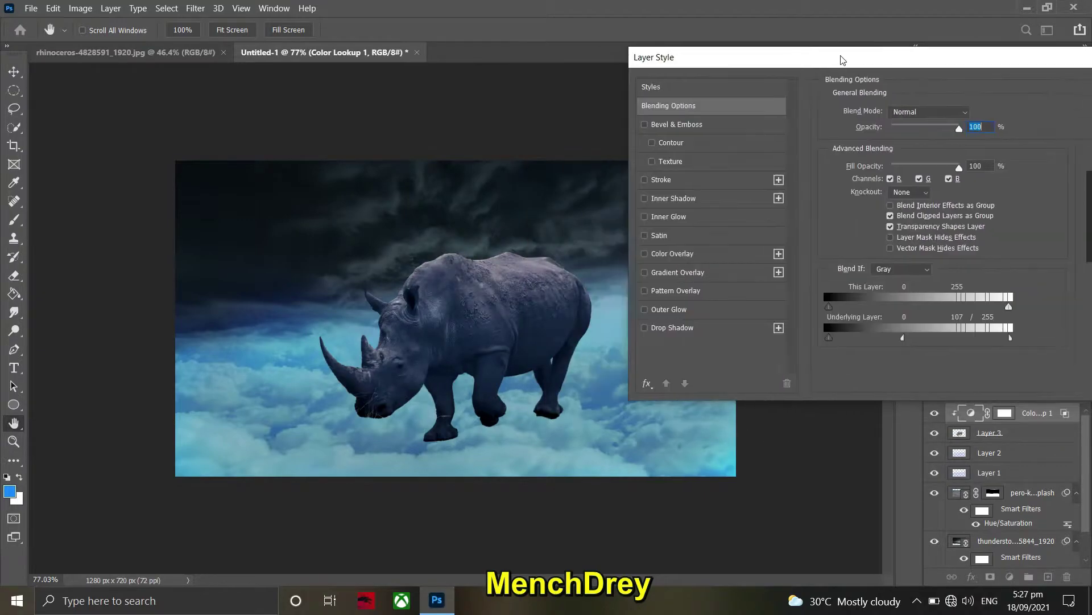
pyautogui.click(968, 100)
# Add a second NightFromDay.CUBE Color Lookup clipped to the rhino at 10% opacity.
pyautogui.click(1010, 577)
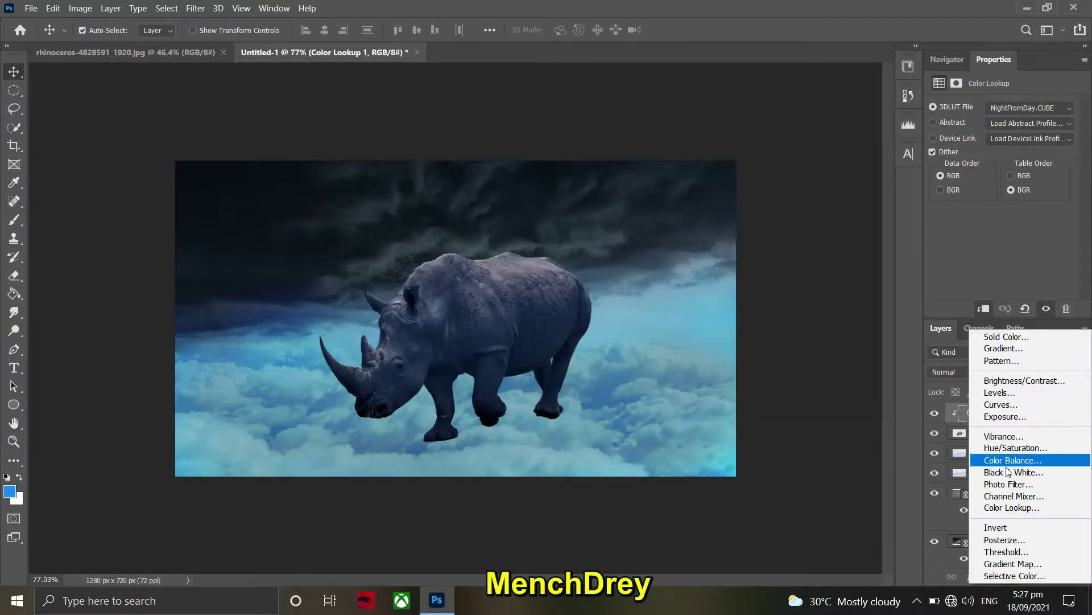
pyautogui.click(992, 506)
pyautogui.click(1029, 107)
pyautogui.click(992, 463)
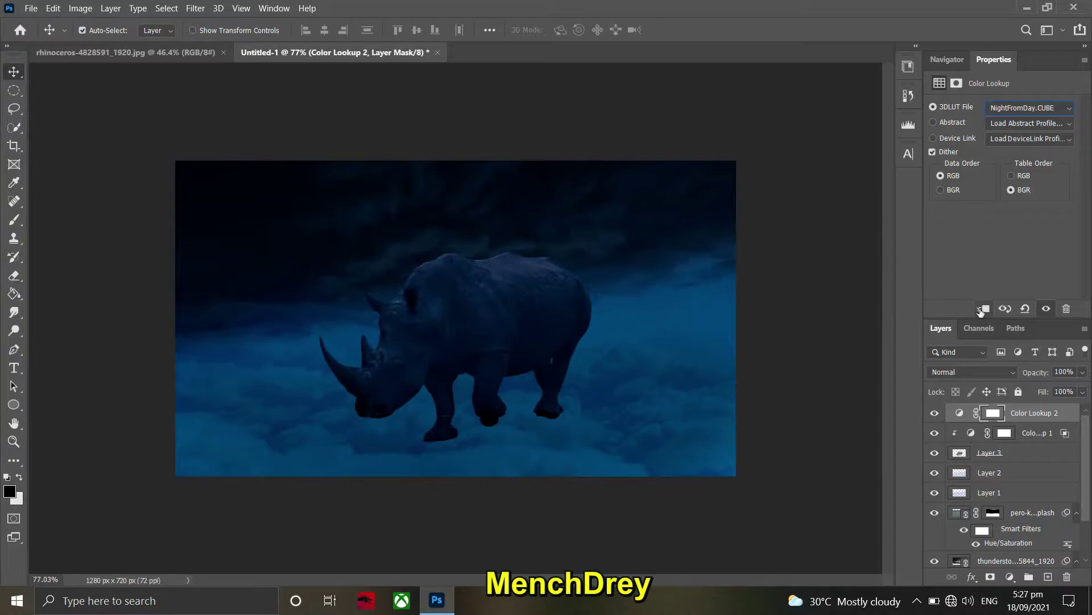
pyautogui.click(980, 309)
pyautogui.moveTo(1025, 391); pyautogui.dragTo(1023, 391)
# Add a third Color Lookup using LateSunset.3DL at 10.
pyautogui.click(1010, 577)
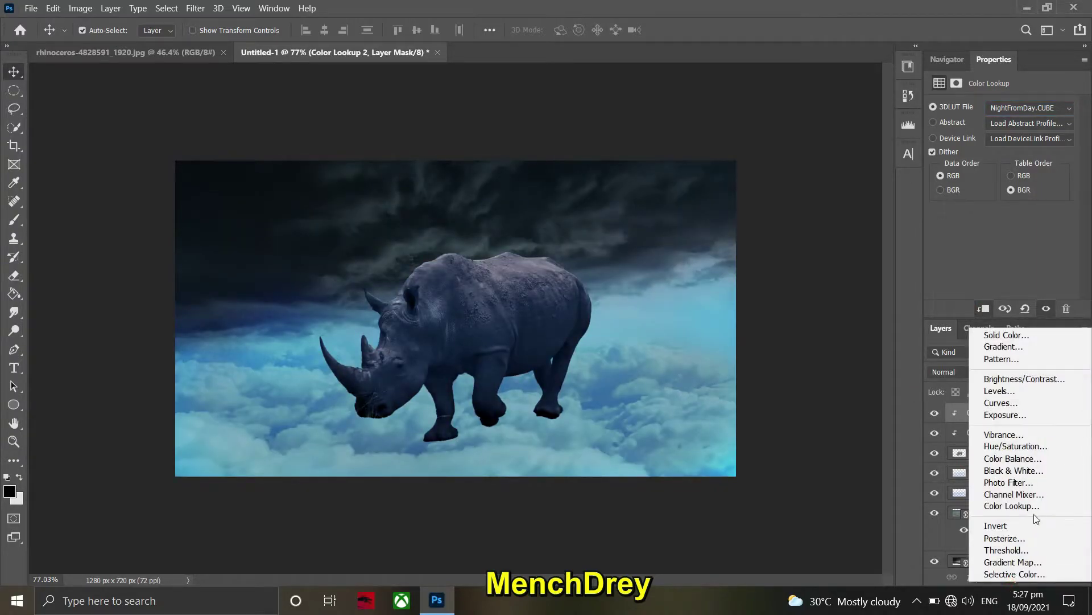
pyautogui.click(1001, 507)
pyautogui.click(1030, 107)
pyautogui.click(931, 161)
pyautogui.click(1029, 107)
pyautogui.click(939, 437)
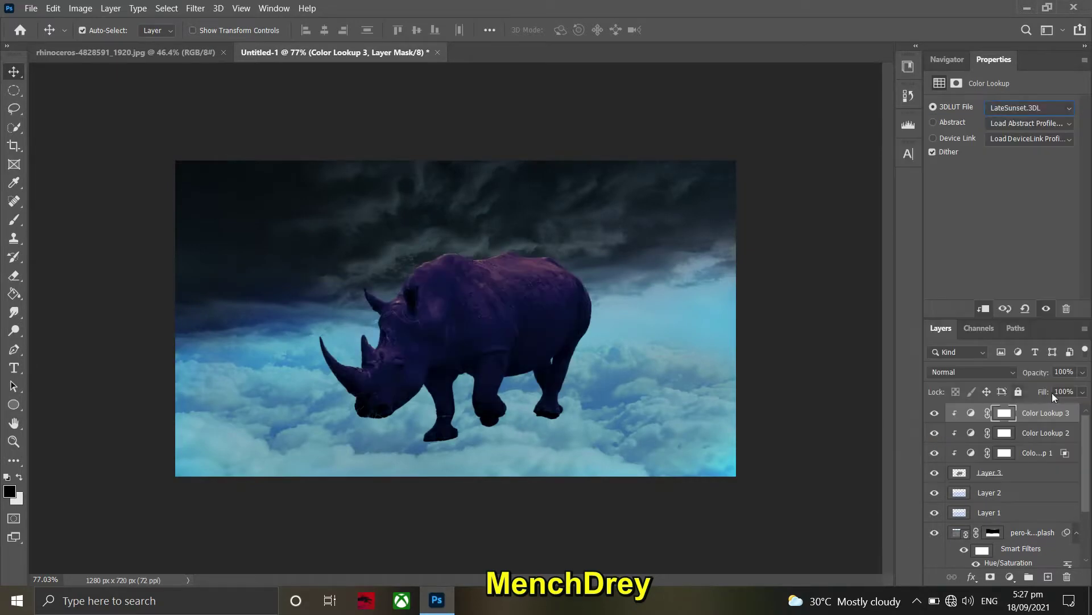
pyautogui.write('10')
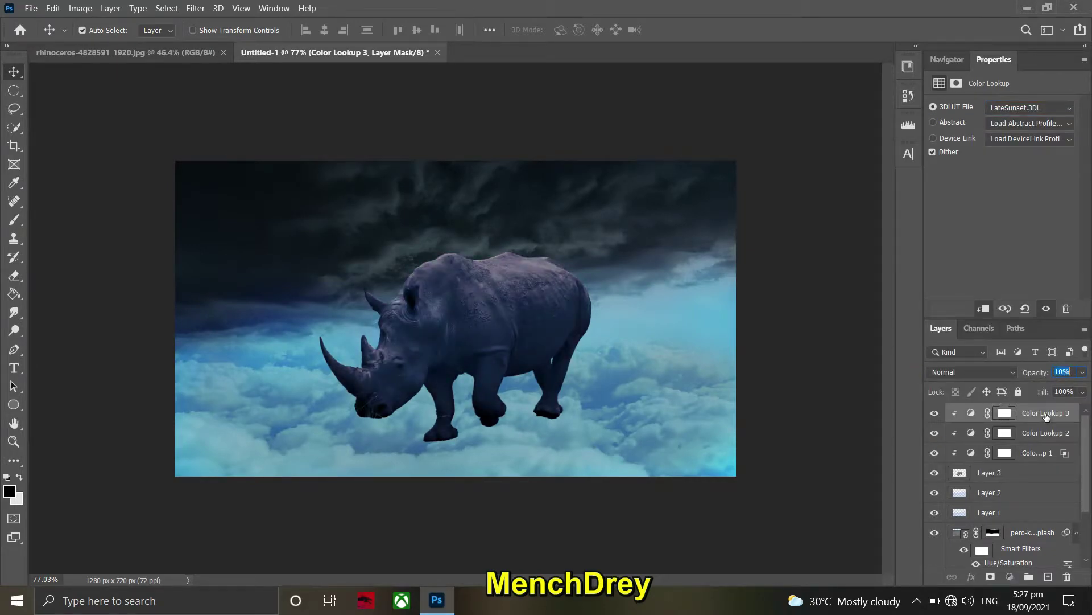
# Group the three lookup layers into Group 1, compare it toggled, and add an empty layer above.
pyautogui.keyDown('shift'); pyautogui.click(1043, 455); pyautogui.keyUp('shift')
pyautogui.hotkey('ctrl', 'g')
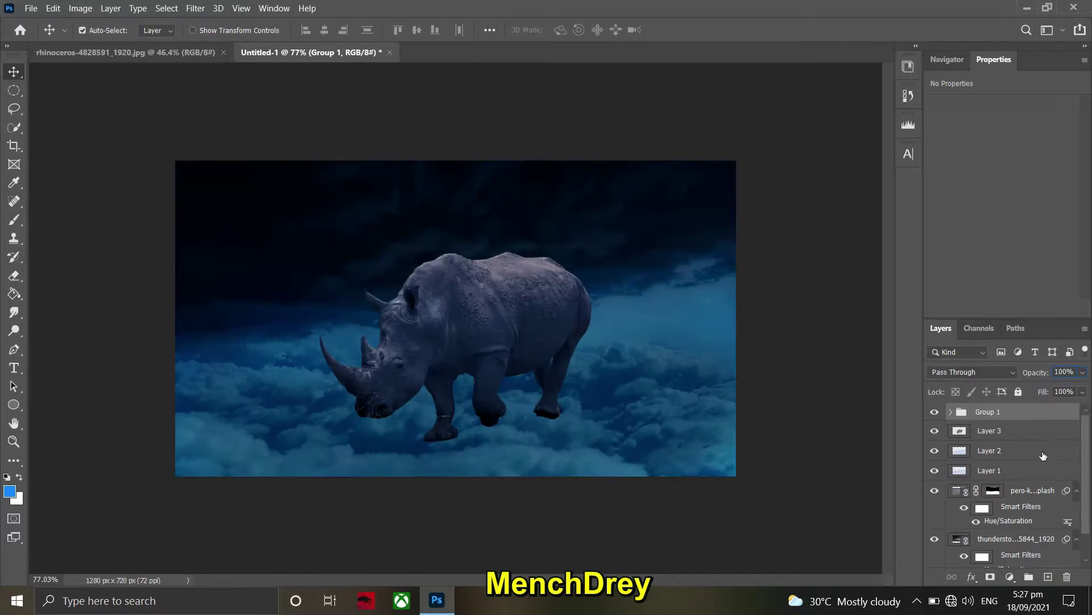
pyautogui.click(935, 412)
pyautogui.scroll(-1, 1001, 489)
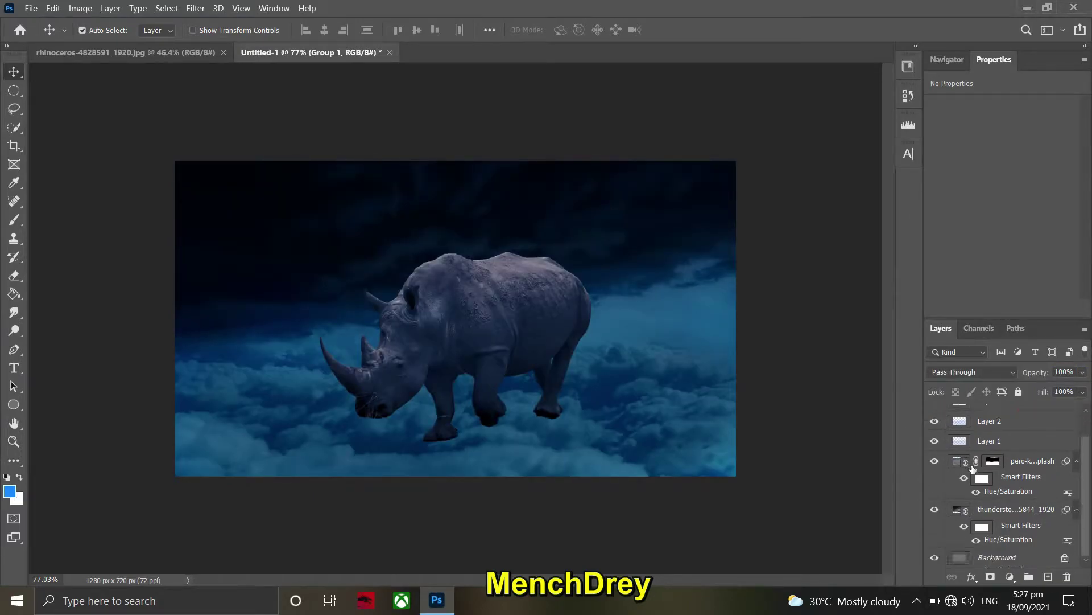
pyautogui.scroll(1, 1002, 489)
pyautogui.scroll(5, 485, 427)
pyautogui.scroll(-4, 485, 427)
pyautogui.click(935, 411)
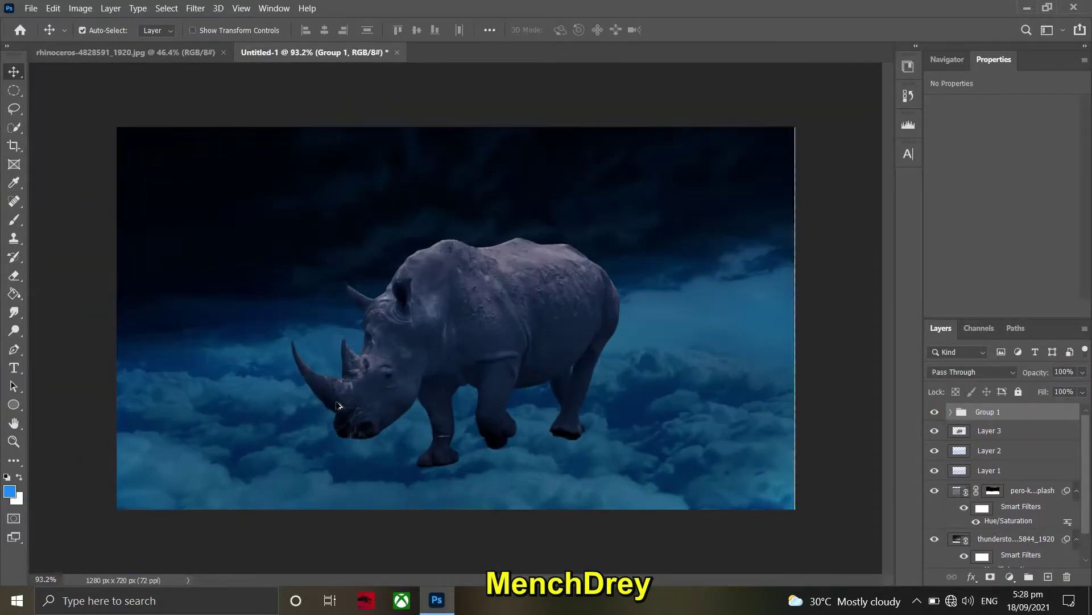
pyautogui.scroll(1, 338, 405)
pyautogui.hotkey('ctrl', 'alt', 'shift', 'n')
# Heal away the stray whiskers beside the rhino's mouth on Layer 3 with the Spot Healing Brush.
pyautogui.rightClick(14, 200)
pyautogui.click(53, 215)
pyautogui.click(10, 490)
pyautogui.click(1019, 117)
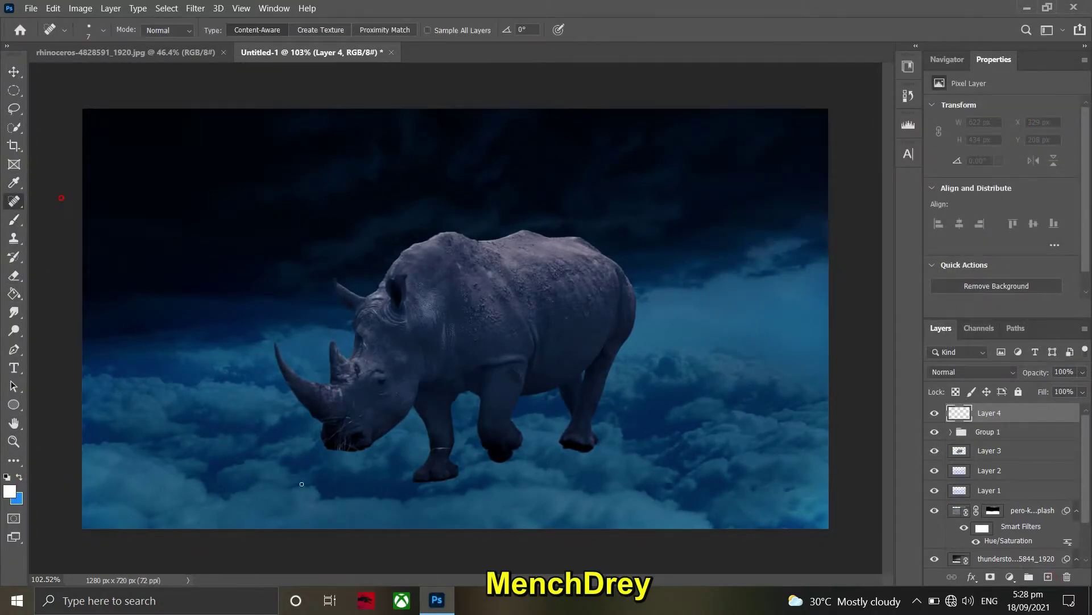
pyautogui.scroll(6, 323, 458)
pyautogui.click(996, 450)
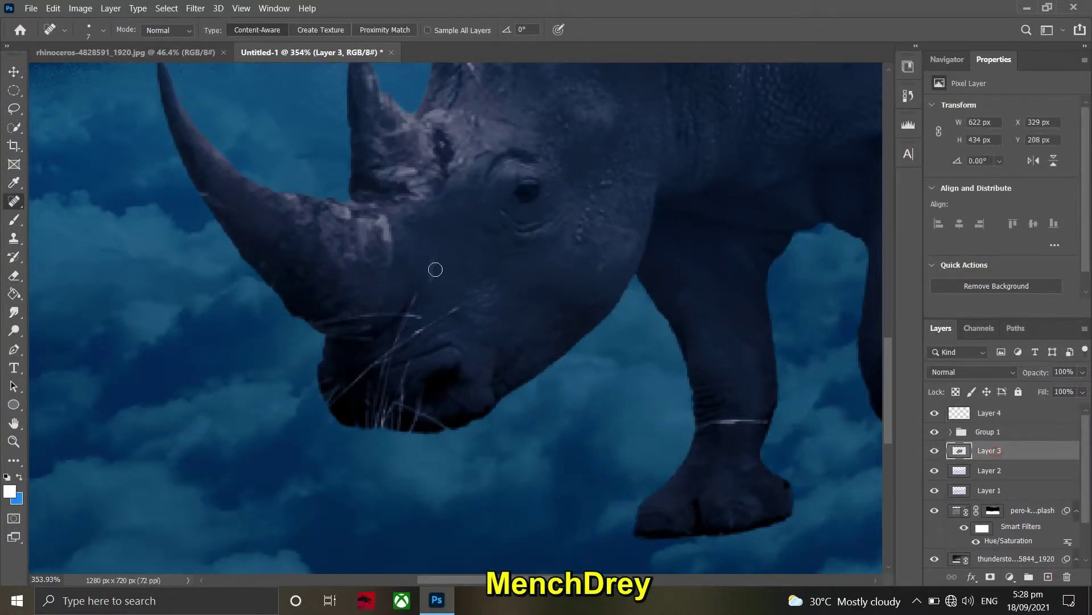
pyautogui.moveTo(421, 293); pyautogui.dragTo(401, 335)
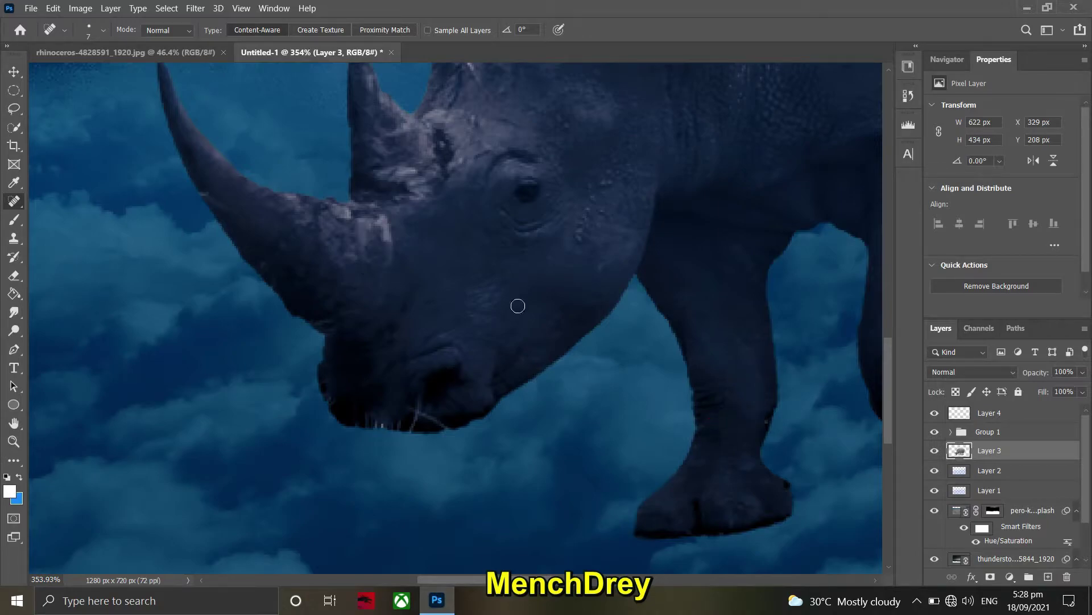
# Fit the image in view, make Layer 4 active and open the foreground colour picker.
pyautogui.scroll(3, 339, 425)
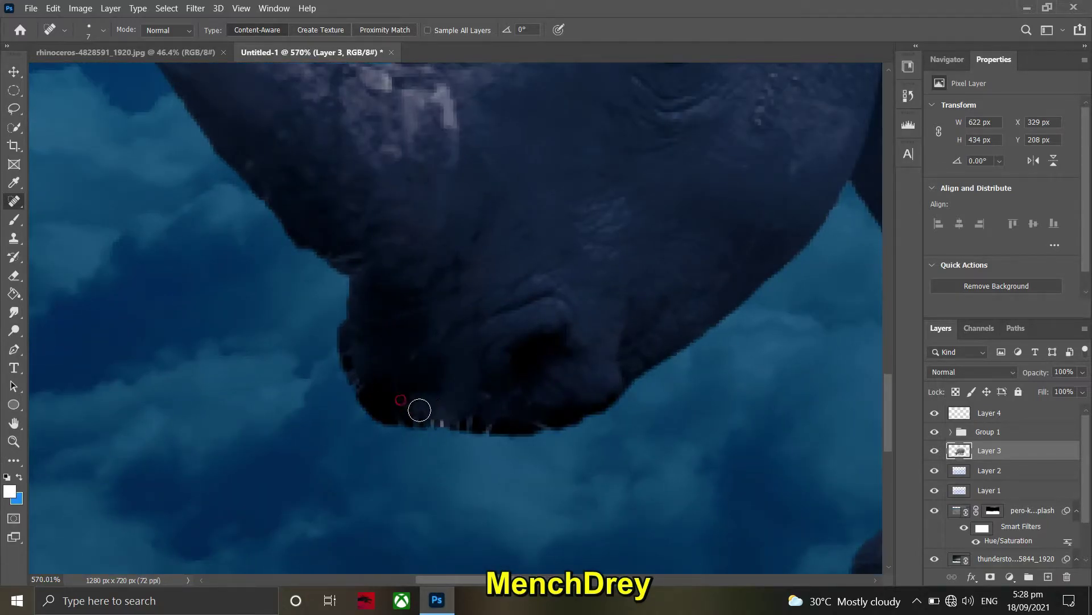
pyautogui.hotkey('ctrl', '0')
pyautogui.click(990, 412)
pyautogui.click(9, 490)
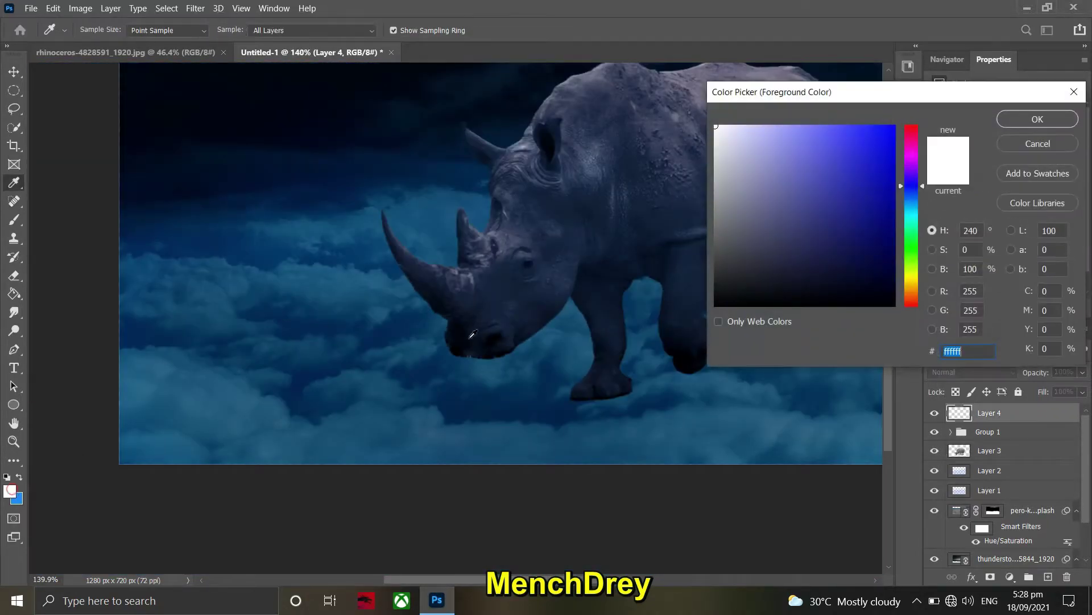
# Set a dark foreground colour and switch to the Brush tool.
pyautogui.click(825, 301)
pyautogui.click(1034, 114)
pyautogui.scroll(5, 401, 323)
pyautogui.press('b')
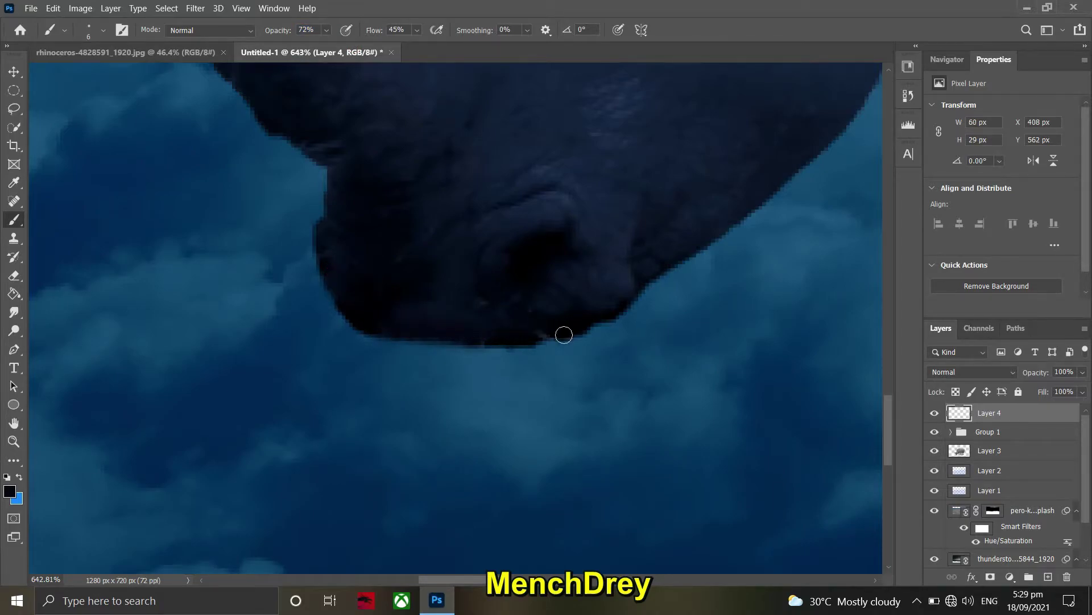
# Paint dark shading under the rhino's feet on Layer 4 at 72% opacity, then reselect Layer 3.
pyautogui.scroll(3, 464, 325)
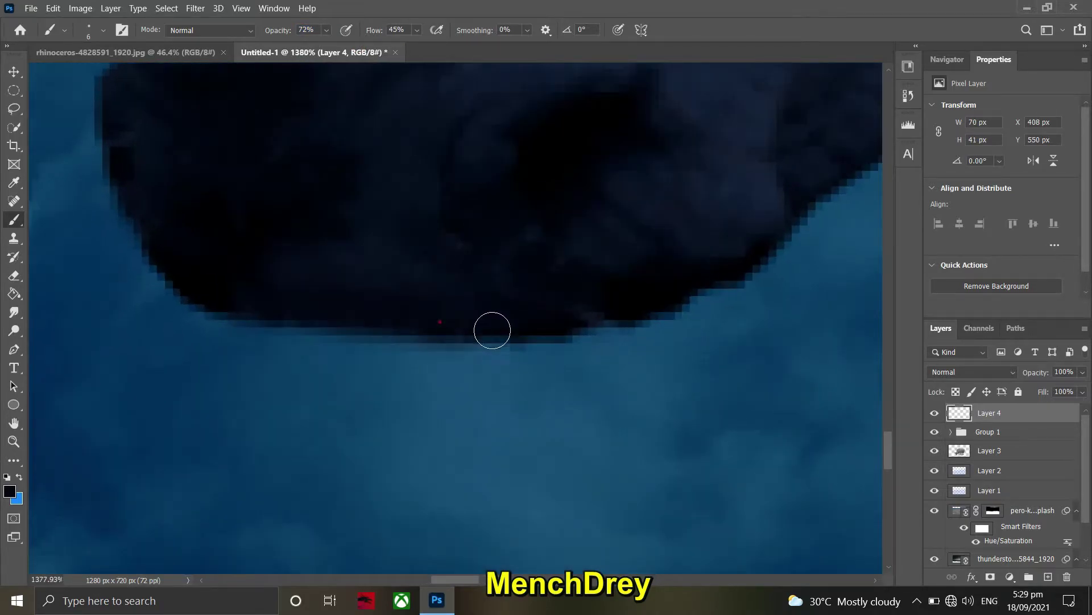
pyautogui.scroll(-3, 256, 277)
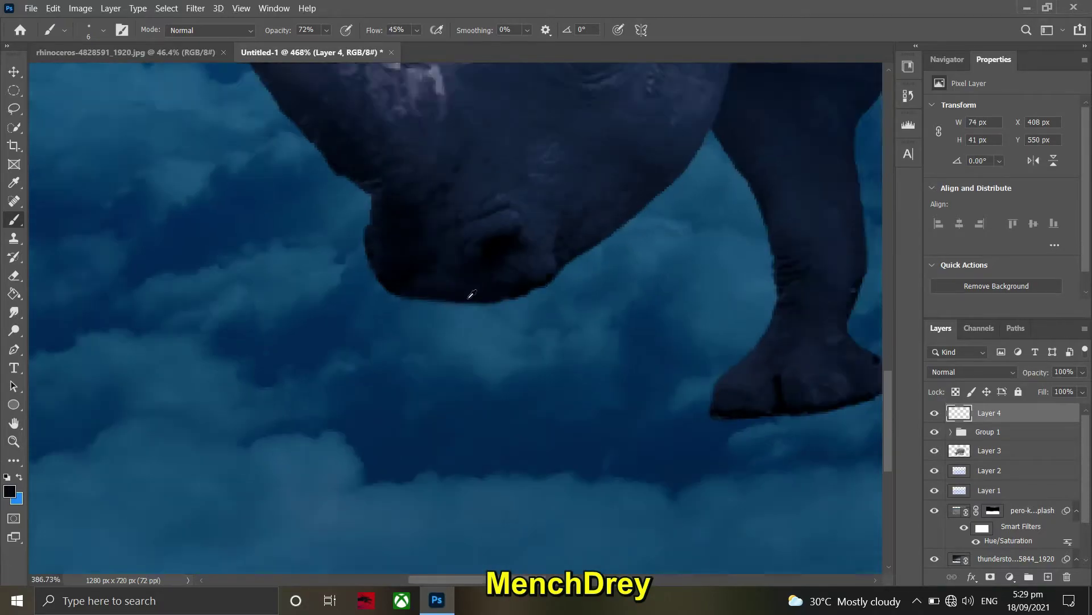
pyautogui.scroll(-3, 471, 293)
pyautogui.scroll(4, 410, 481)
pyautogui.scroll(2, 559, 421)
pyautogui.scroll(-2, 555, 406)
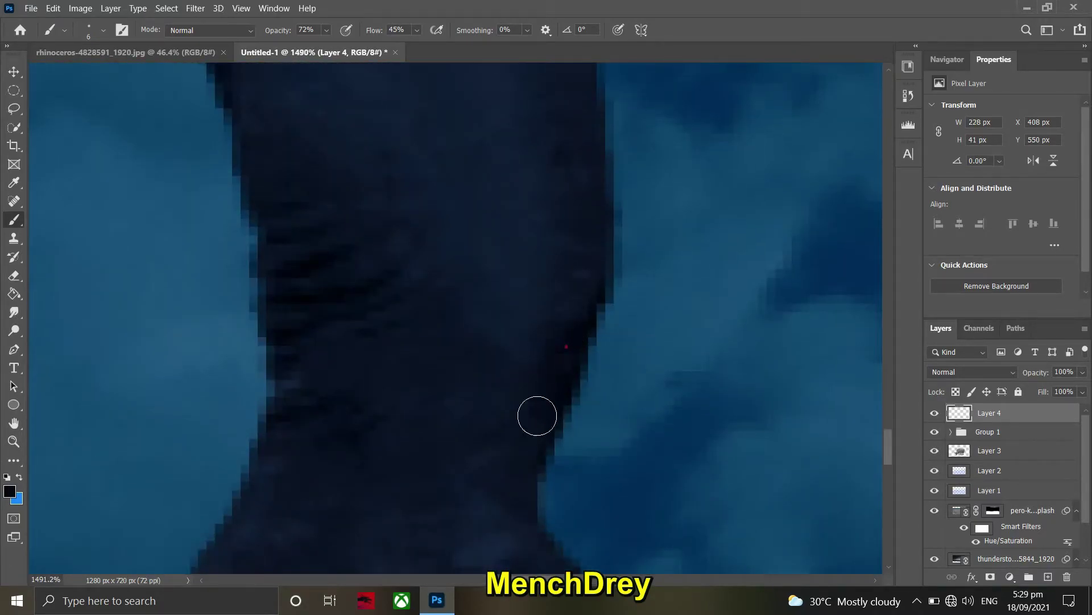
pyautogui.scroll(-1, 295, 300)
pyautogui.scroll(-1, 576, 297)
pyautogui.scroll(-10, 576, 298)
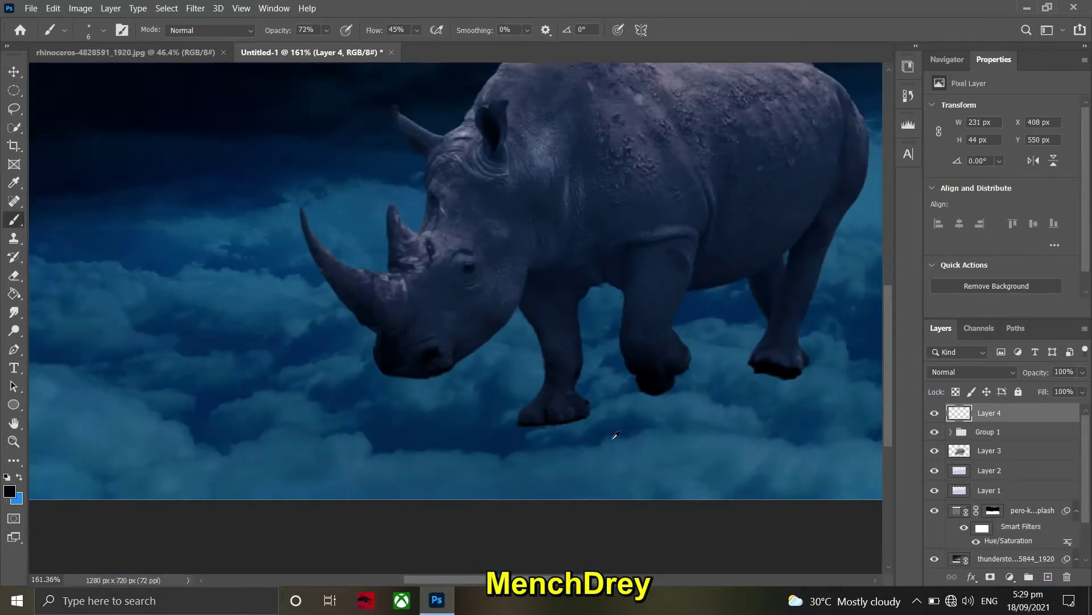
pyautogui.scroll(-2, 404, 469)
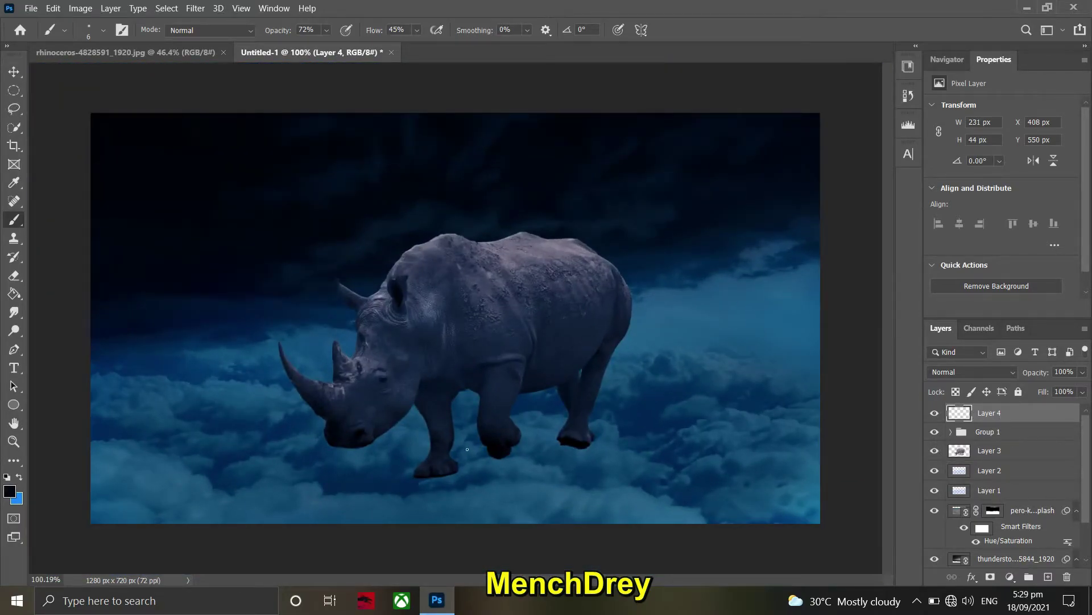
pyautogui.click(989, 450)
pyautogui.scroll(2, 455, 319)
# Add a mask to Layer 3 and paint the front foot softly into the clouds.
pyautogui.scroll(-3, 455, 318)
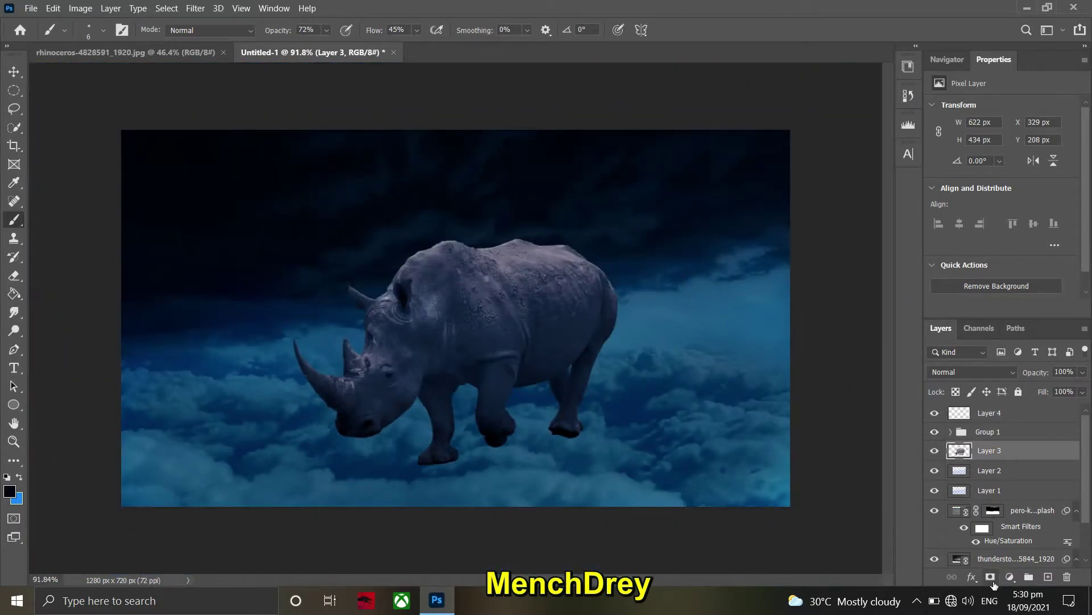
pyautogui.click(990, 577)
pyautogui.scroll(2, 433, 445)
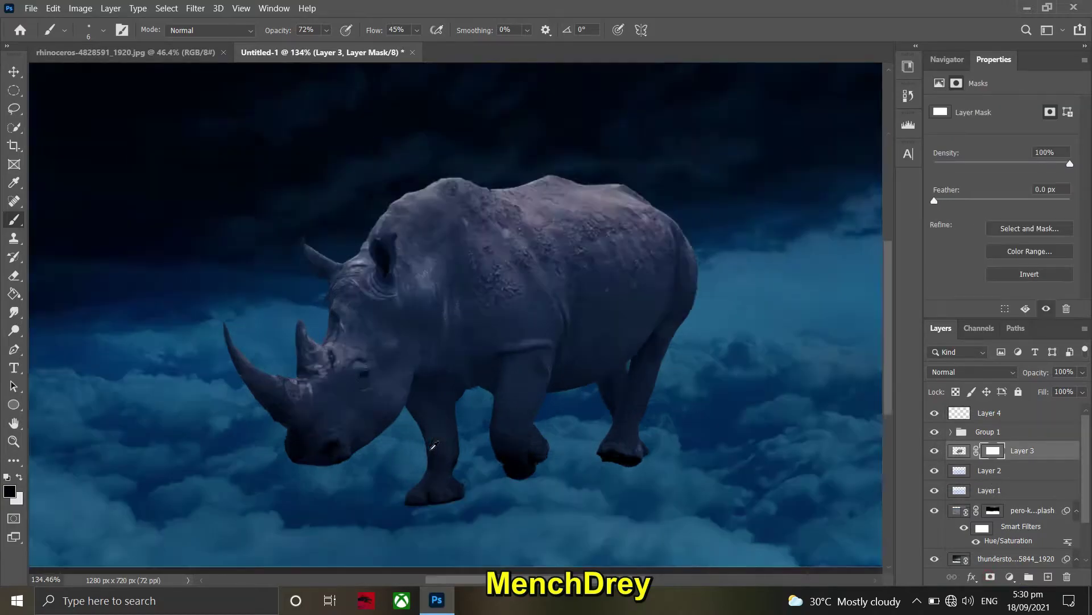
pyautogui.scroll(2, 433, 446)
pyautogui.press(']')
pyautogui.press(']')
pyautogui.moveTo(500, 488)
pyautogui.mouseDown()
pyautogui.moveTo(427, 496)
pyautogui.moveTo(402, 446)
pyautogui.moveTo(472, 452)
pyautogui.mouseUp()
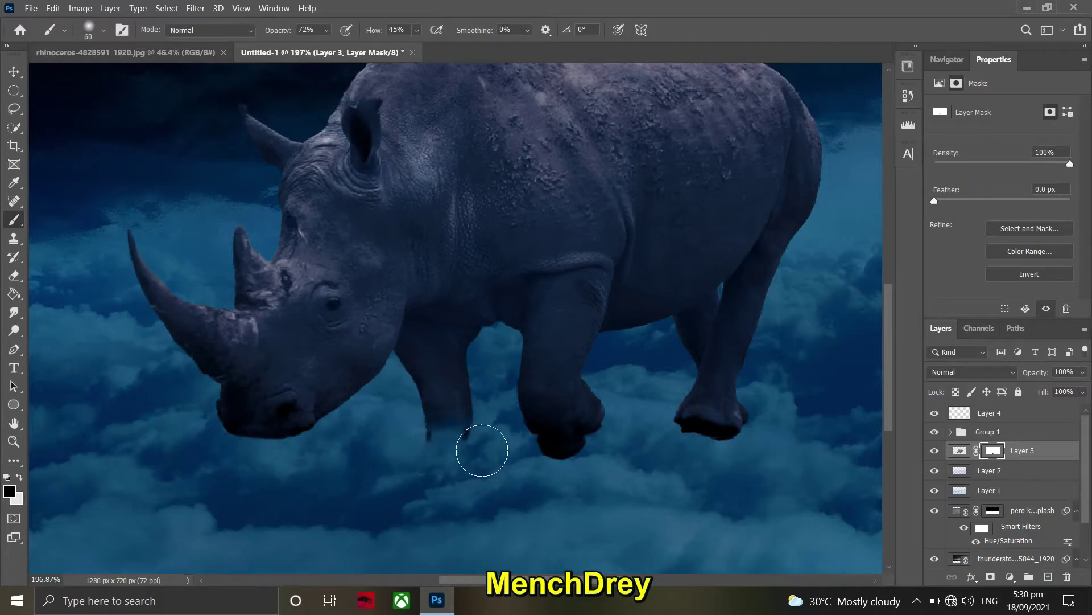
# Mask Layer 4 and fade the front-leg tips, rear foot and other front foot into the clouds.
pyautogui.click(1018, 413)
pyautogui.click(991, 577)
pyautogui.moveTo(478, 448)
pyautogui.mouseDown()
pyautogui.moveTo(415, 451)
pyautogui.moveTo(463, 447)
pyautogui.moveTo(451, 451)
pyautogui.mouseUp()
pyautogui.click(993, 452)
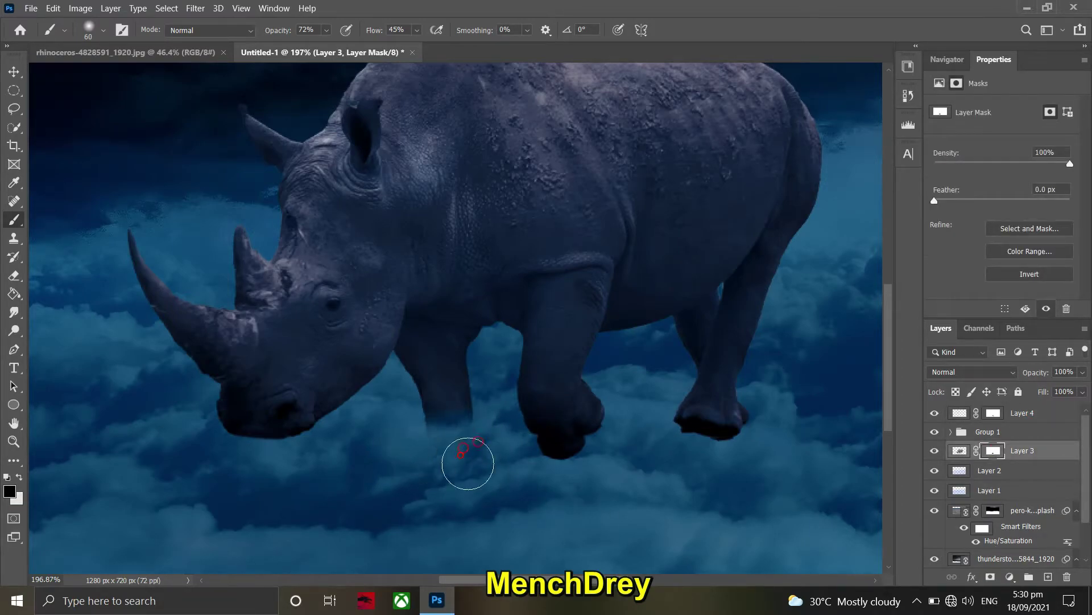
pyautogui.moveTo(581, 472)
pyautogui.mouseDown()
pyautogui.moveTo(576, 459)
pyautogui.moveTo(593, 459)
pyautogui.mouseUp()
pyautogui.moveTo(690, 449); pyautogui.dragTo(770, 419)
# Refine the foot fades on both layer masks with a smaller brush.
pyautogui.scroll(-3, 805, 447)
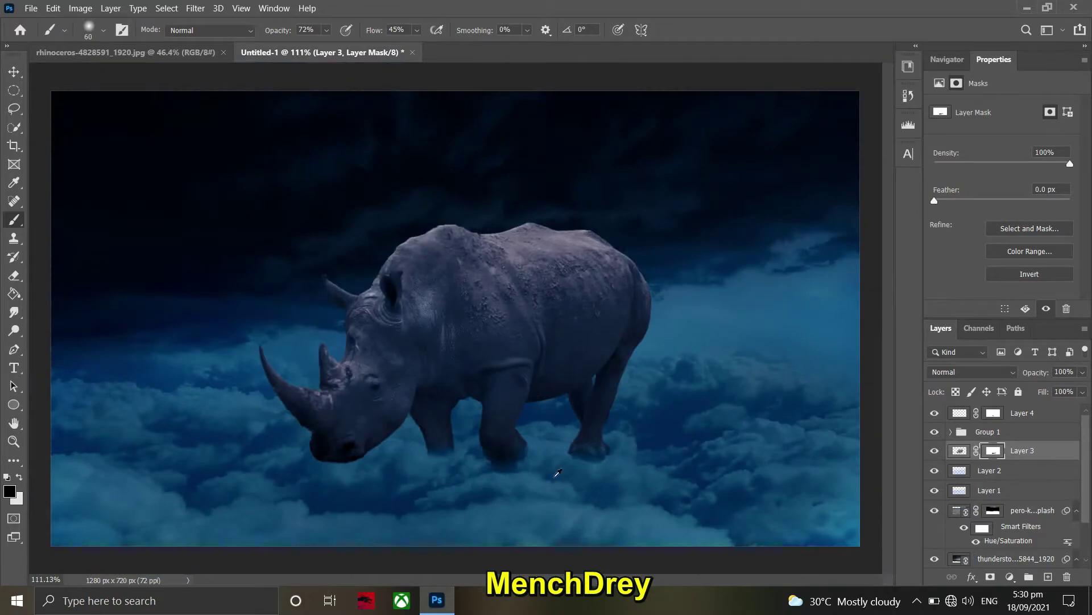
pyautogui.scroll(3, 498, 408)
pyautogui.scroll(-2, 714, 491)
pyautogui.scroll(2, 393, 444)
pyautogui.scroll(2, 381, 426)
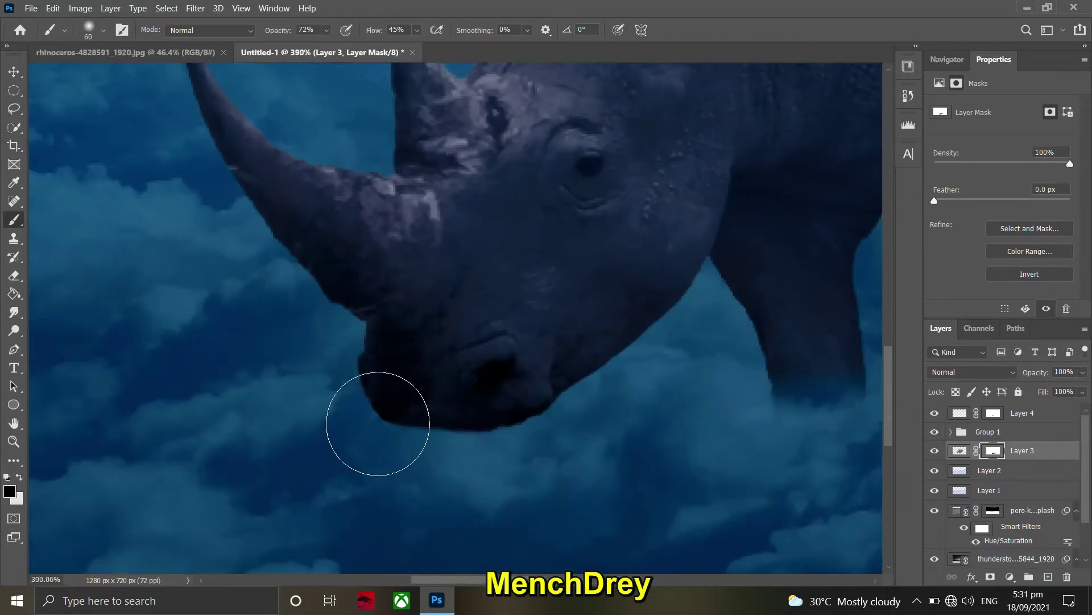
pyautogui.press('[')
pyautogui.press('[')
pyautogui.press('[')
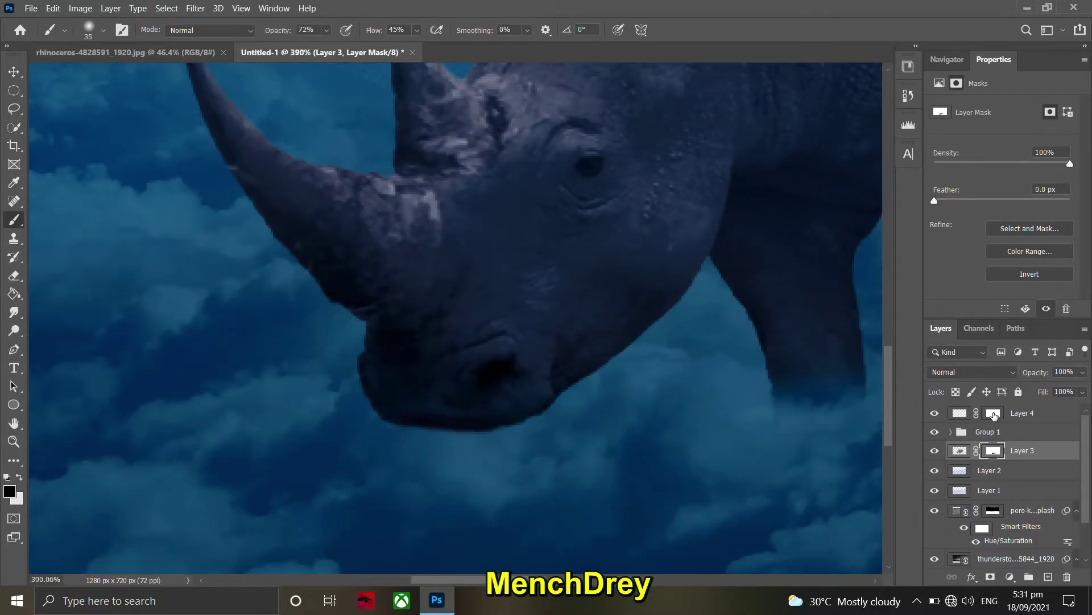
pyautogui.click(996, 414)
pyautogui.scroll(-3, 572, 489)
pyautogui.scroll(-2, 585, 475)
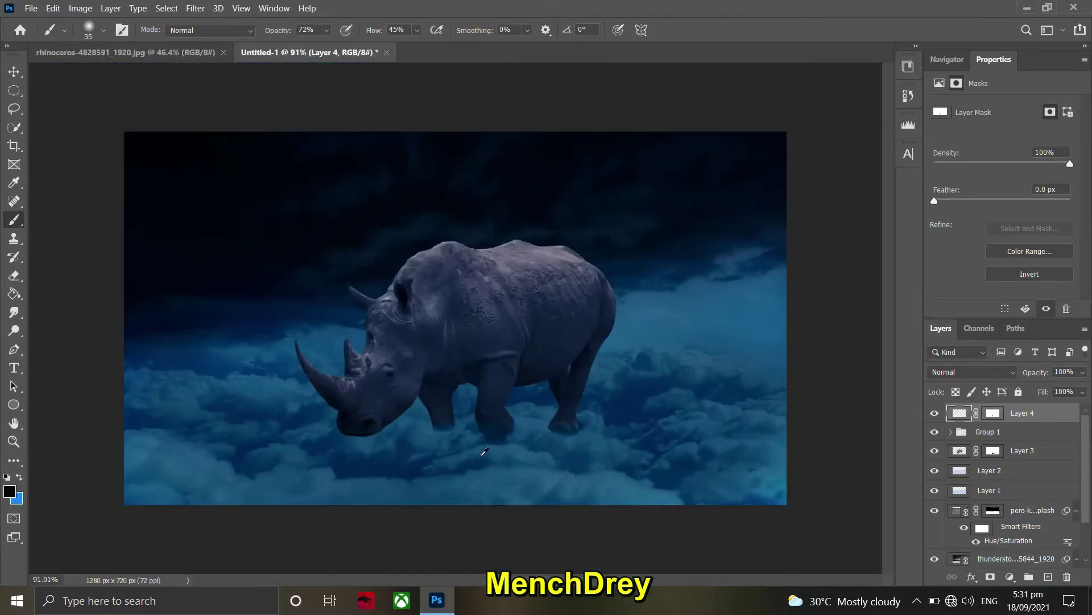
pyautogui.scroll(3, 499, 451)
pyautogui.click(993, 451)
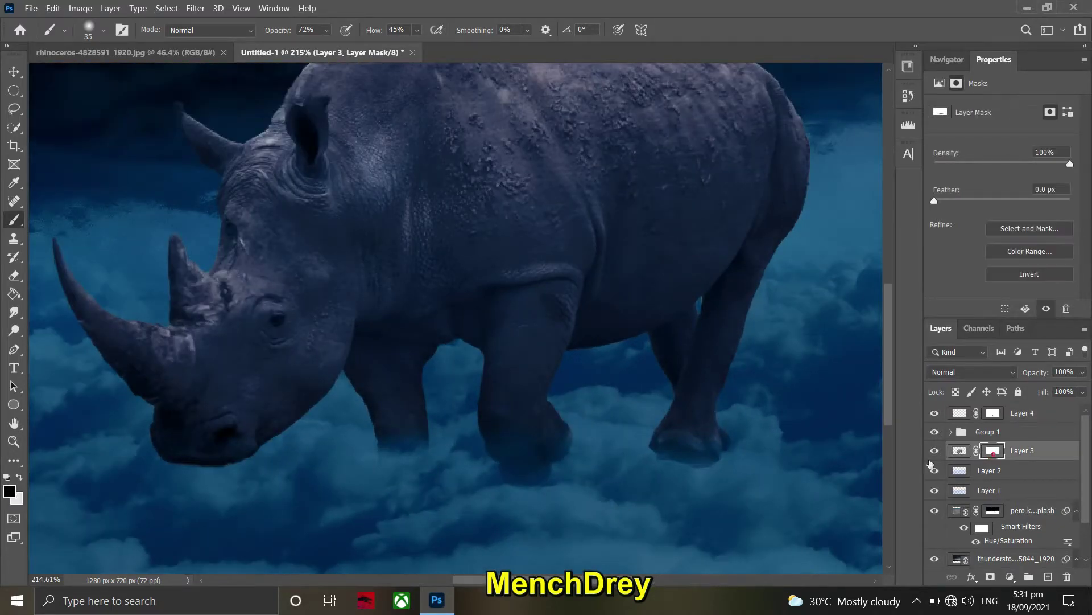
pyautogui.scroll(-3, 484, 506)
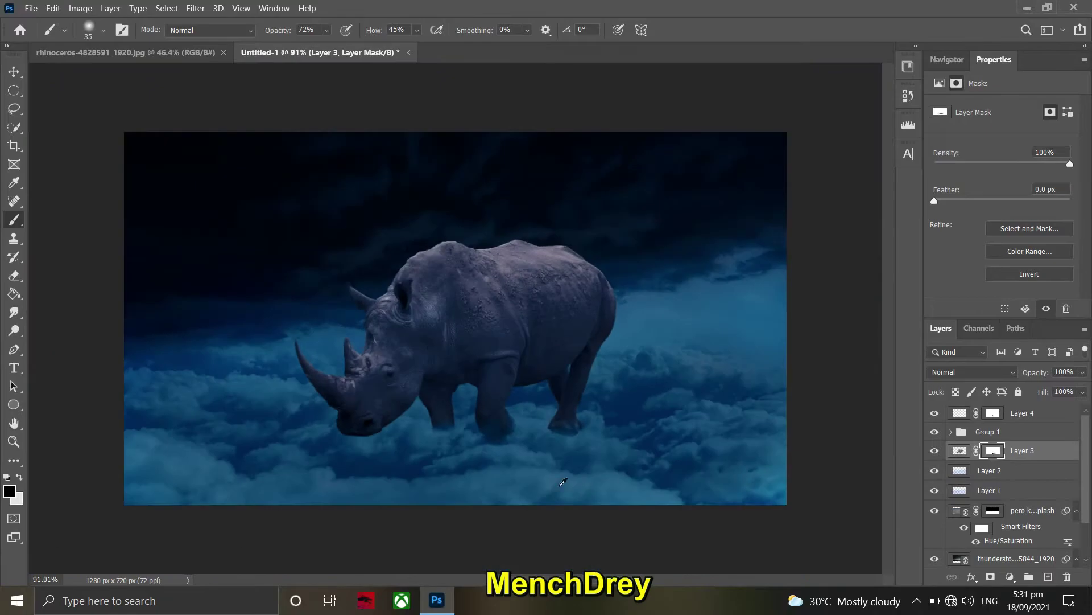
pyautogui.scroll(2, 585, 488)
pyautogui.scroll(-2, 456, 471)
pyautogui.scroll(1, 467, 469)
pyautogui.click(1002, 416)
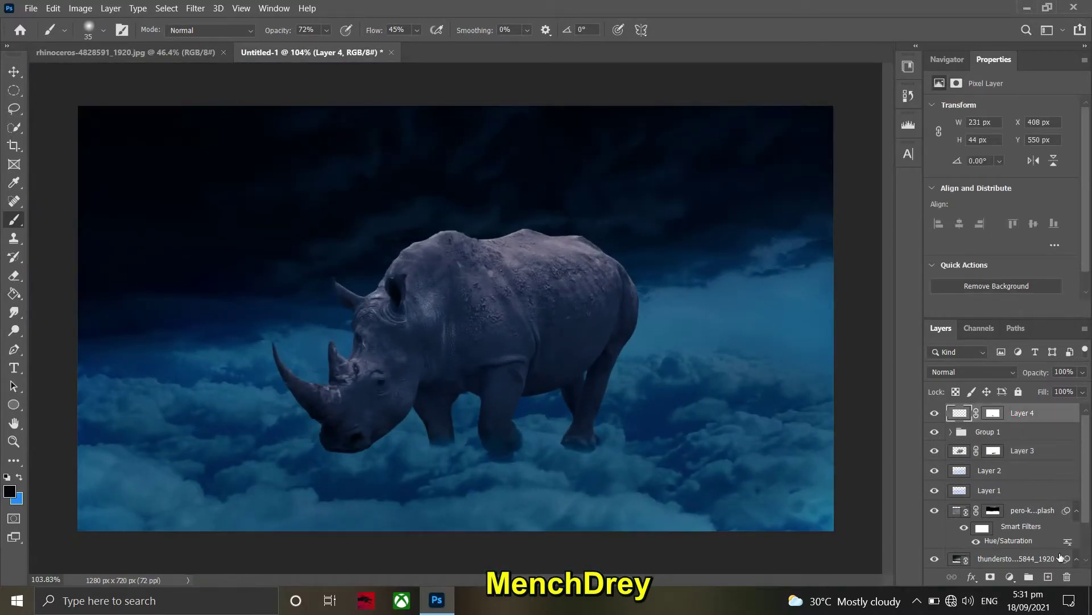
# Add a new empty layer and set the foreground colour to white.
pyautogui.click(1048, 576)
pyautogui.click(9, 490)
pyautogui.click(716, 121)
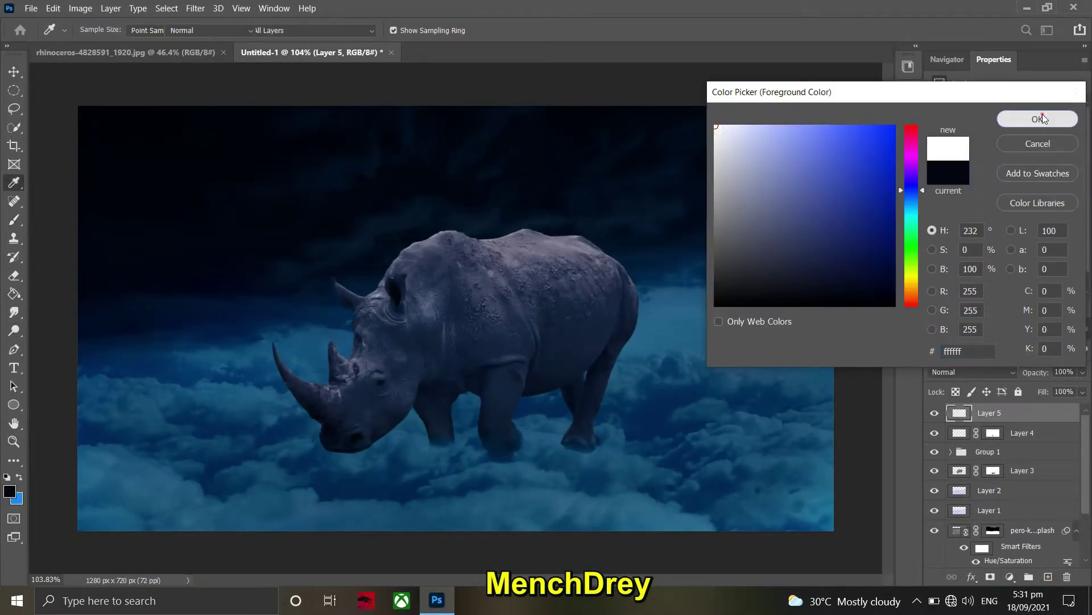
pyautogui.click(1036, 117)
# Start a Pen path along the front horn's outer edge.
pyautogui.rightClick(14, 350)
pyautogui.click(72, 349)
pyautogui.scroll(1, 154, 408)
pyautogui.scroll(4, 154, 408)
pyautogui.click(495, 395)
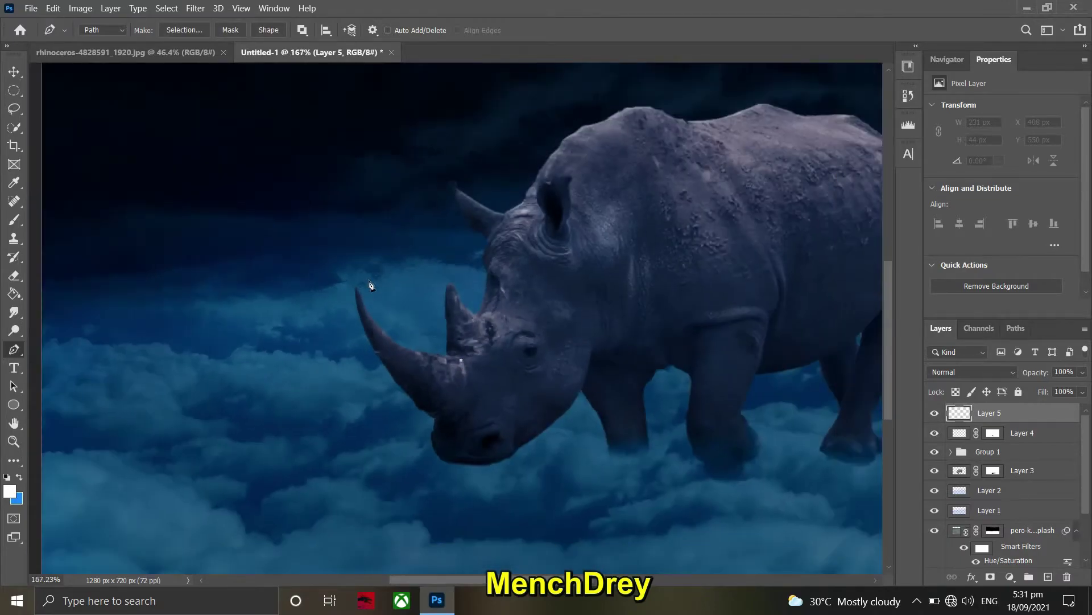
pyautogui.moveTo(367, 228); pyautogui.dragTo(403, 120)
# Close the crescent path over the front horn and reshape its inner curve.
pyautogui.scroll(-2, 421, 365)
pyautogui.moveTo(434, 360); pyautogui.dragTo(565, 394)
pyautogui.scroll(3, 513, 346)
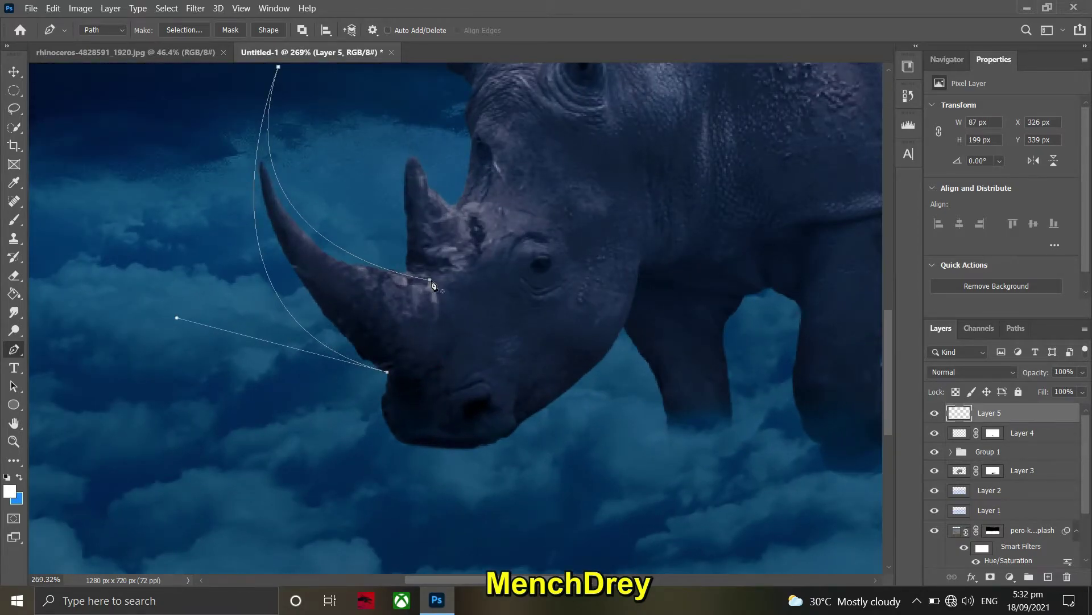
pyautogui.moveTo(431, 280); pyautogui.dragTo(459, 358)
pyautogui.moveTo(387, 372); pyautogui.dragTo(431, 345)
pyautogui.click(437, 315)
pyautogui.rightClick(389, 266)
# Turn the crescent path into a selection, fill it white with the Paint Bucket and deselect.
pyautogui.click(412, 327)
pyautogui.click(790, 151)
pyautogui.click(14, 293)
pyautogui.click(334, 302)
pyautogui.hotkey('ctrl', 'd')
pyautogui.scroll(-3, 453, 415)
pyautogui.scroll(3, 212, 410)
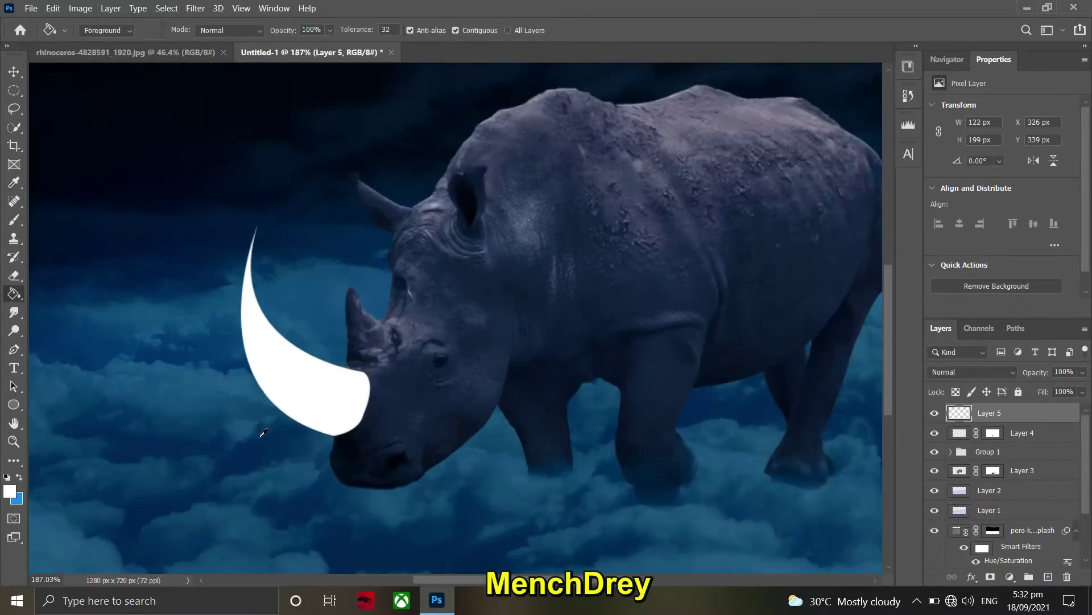
# Draw a Pen path outlining the smaller second horn.
pyautogui.rightClick(14, 349)
pyautogui.click(54, 349)
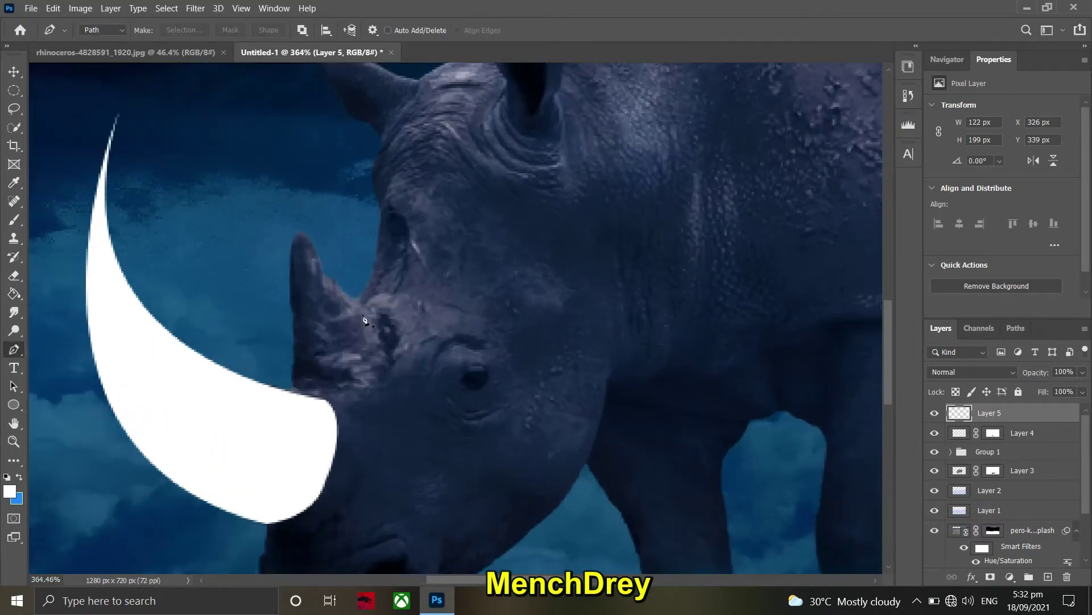
pyautogui.scroll(2, 370, 313)
pyautogui.click(371, 313)
pyautogui.hotkey('ctrl', 'z')
pyautogui.click(382, 319)
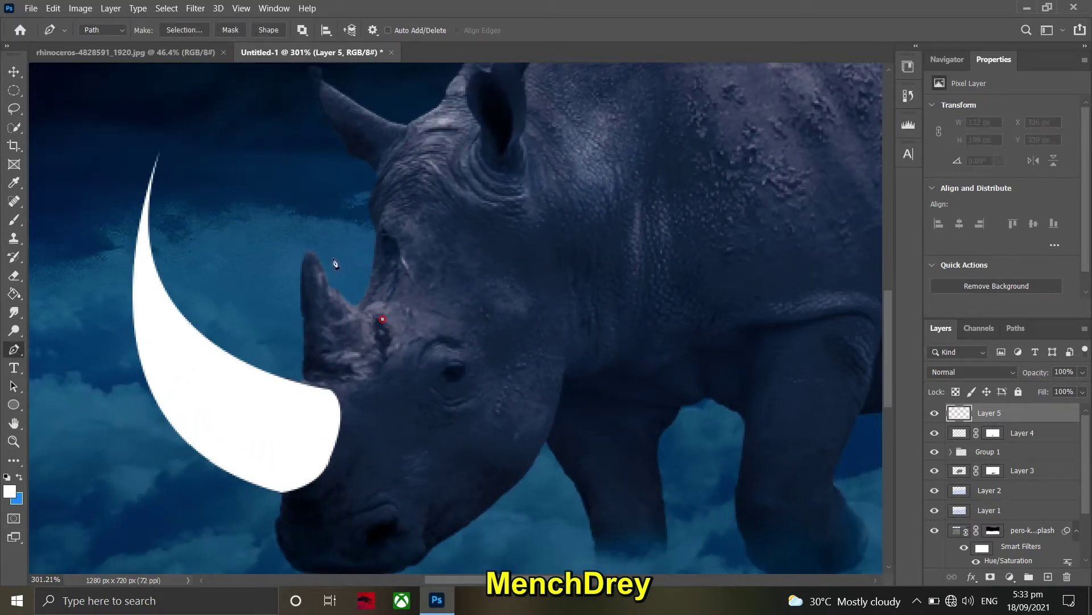
pyautogui.moveTo(340, 202); pyautogui.dragTo(392, 135)
pyautogui.hotkey('ctrl', 'z')
pyautogui.moveTo(315, 187); pyautogui.dragTo(339, 110)
pyautogui.moveTo(310, 371)
pyautogui.mouseDown()
pyautogui.moveTo(355, 407)
pyautogui.moveTo(363, 382)
pyautogui.mouseUp()
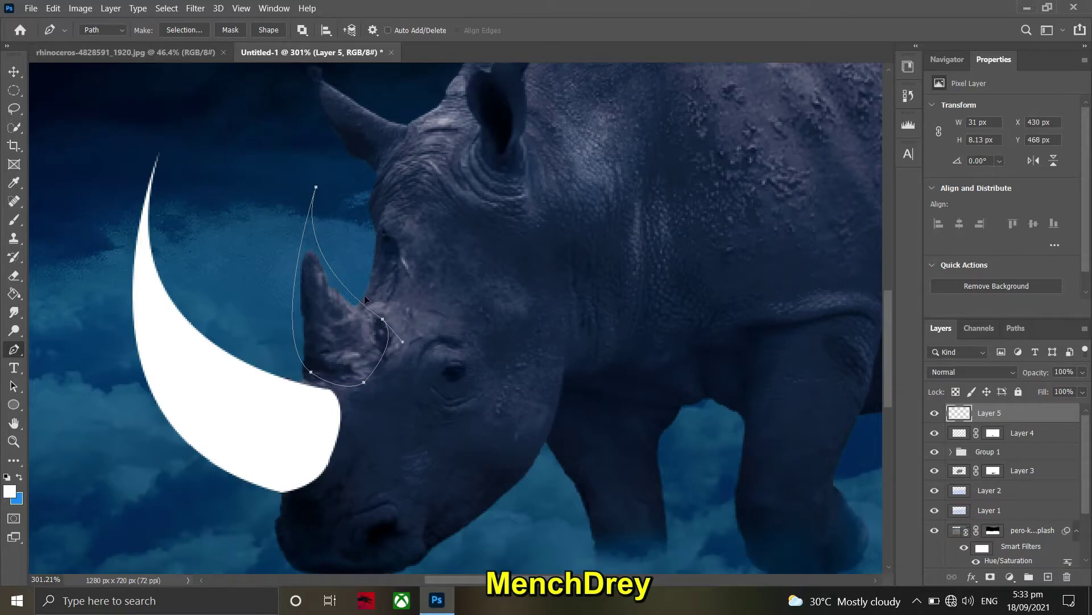
# Fill the second horn path with white, deselect, and fit the image in view.
pyautogui.keyDown('alt'); pyautogui.scroll(-2, 342, 332); pyautogui.keyUp('alt')
pyautogui.rightClick(344, 331)
pyautogui.click(379, 82)
pyautogui.click(791, 153)
pyautogui.rightClick(14, 294)
pyautogui.click(78, 312)
pyautogui.click(341, 330)
pyautogui.hotkey('ctrl', 'd')
pyautogui.hotkey('ctrl', '0')
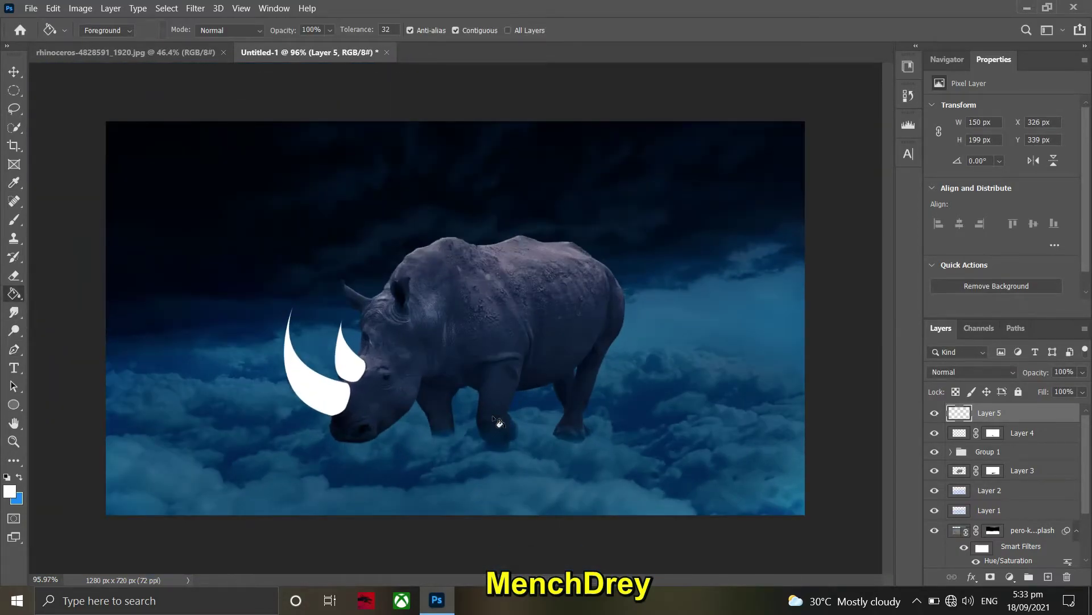
pyautogui.scroll(-1, 498, 421)
pyautogui.scroll(2, 498, 421)
# Give the horn layer (Layer 5) a blue Hard Light outer glow sized 45 px.
pyautogui.rightClick(1021, 416)
pyautogui.click(914, 12)
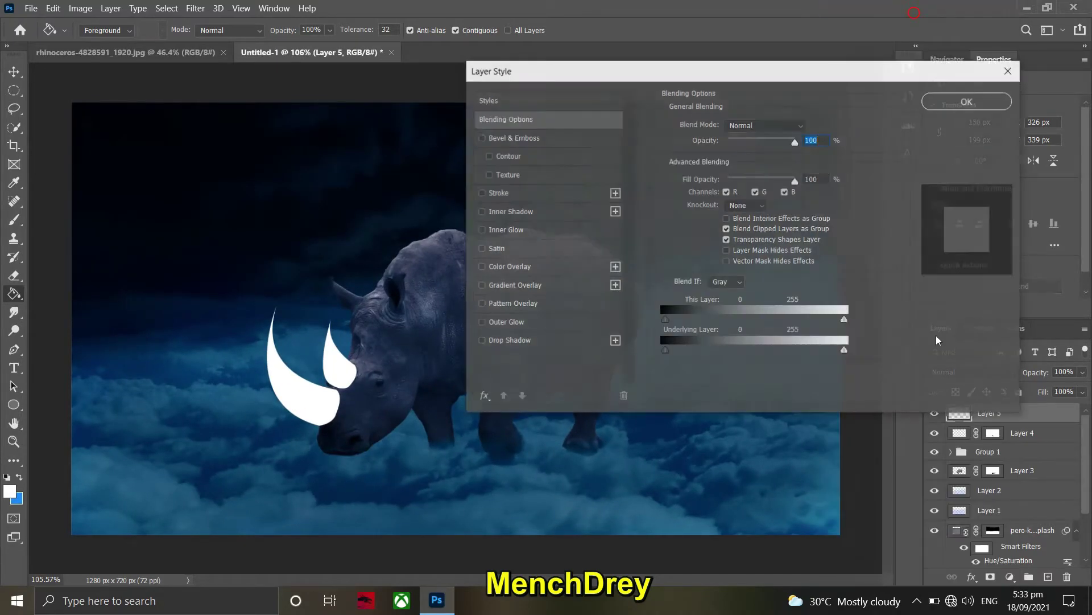
pyautogui.click(505, 322)
pyautogui.click(696, 176)
pyautogui.click(1031, 121)
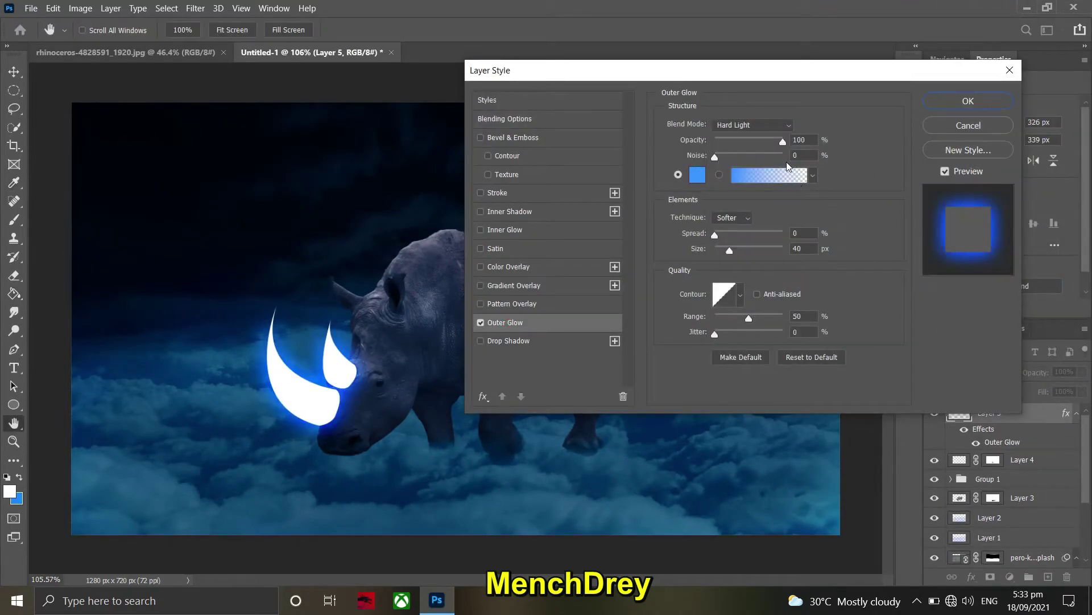
pyautogui.moveTo(731, 254); pyautogui.dragTo(734, 249)
pyautogui.click(813, 249)
pyautogui.press('Down')
pyautogui.press('Down')
pyautogui.press('Down')
pyautogui.click(481, 137)
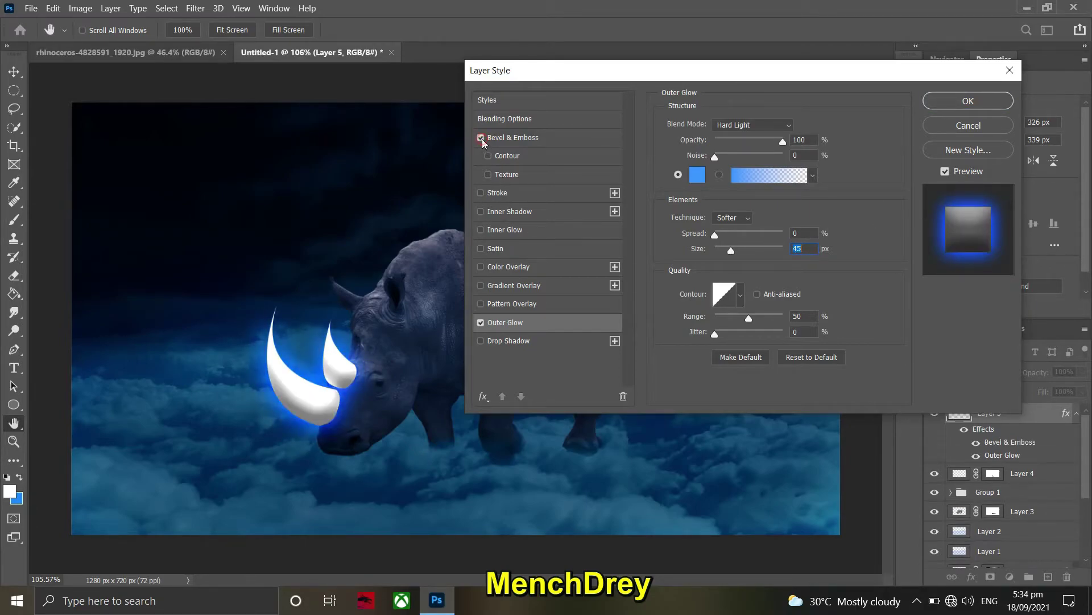
pyautogui.click(480, 211)
pyautogui.click(481, 211)
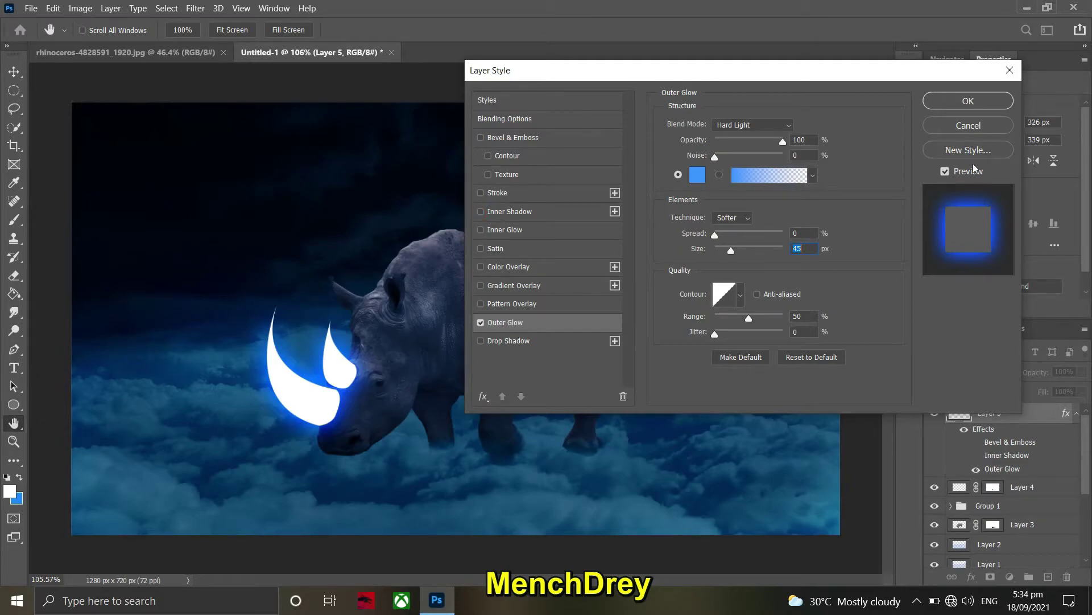
pyautogui.press('Return')
# Duplicate the glowing horn layer and set the copy's blend mode to Lighter Color.
pyautogui.press('v')
pyautogui.hotkey('ctrl', '0')
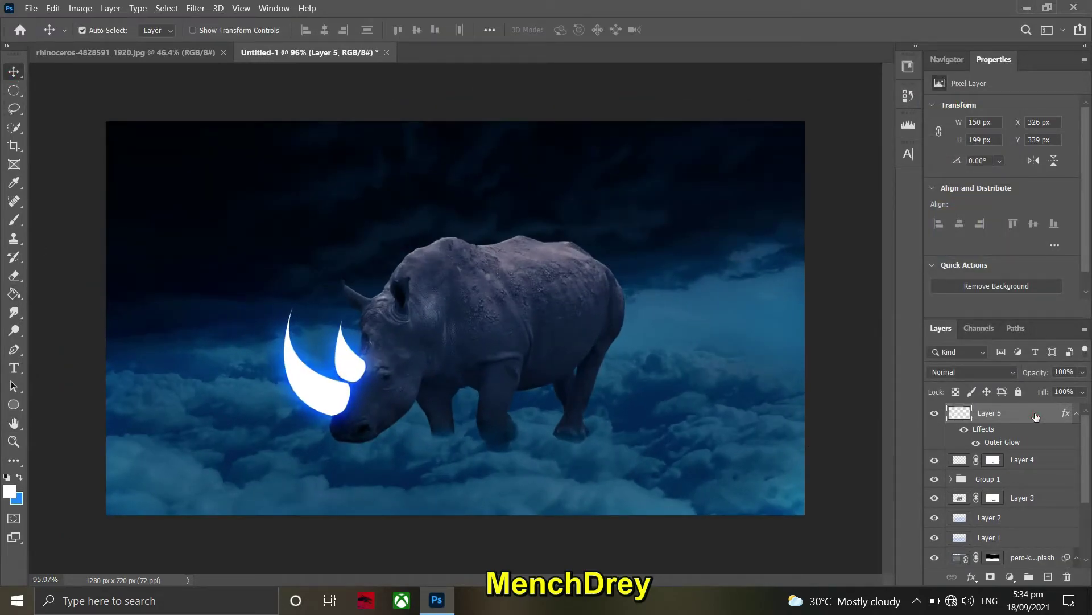
pyautogui.hotkey('ctrl', 'j')
pyautogui.click(972, 372)
pyautogui.click(975, 371)
pyautogui.click(969, 346)
pyautogui.click(951, 371)
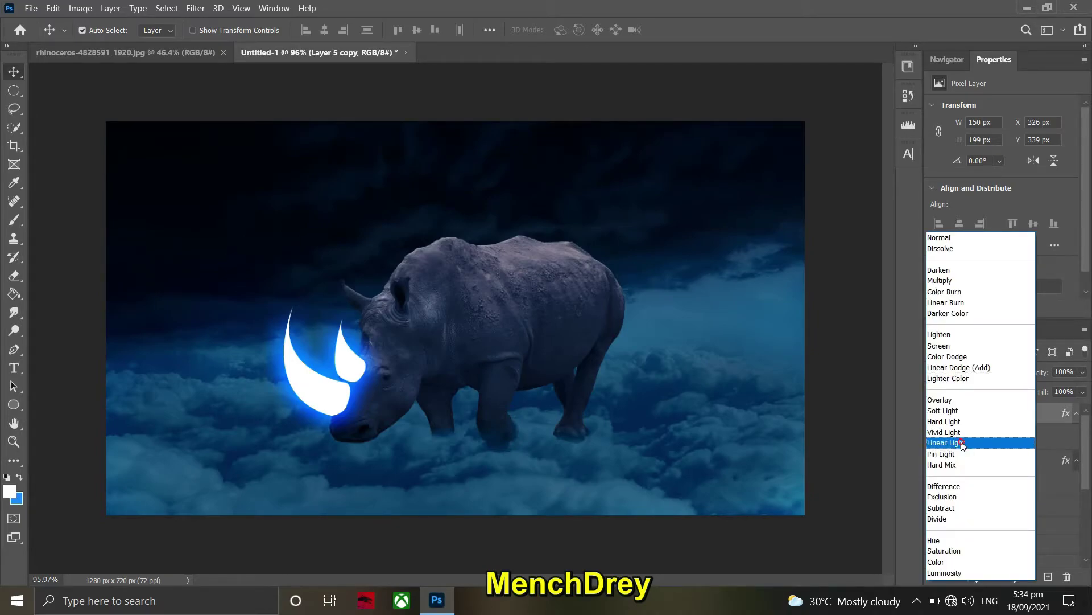
pyautogui.click(965, 463)
pyautogui.click(963, 374)
pyautogui.click(963, 501)
pyautogui.click(962, 372)
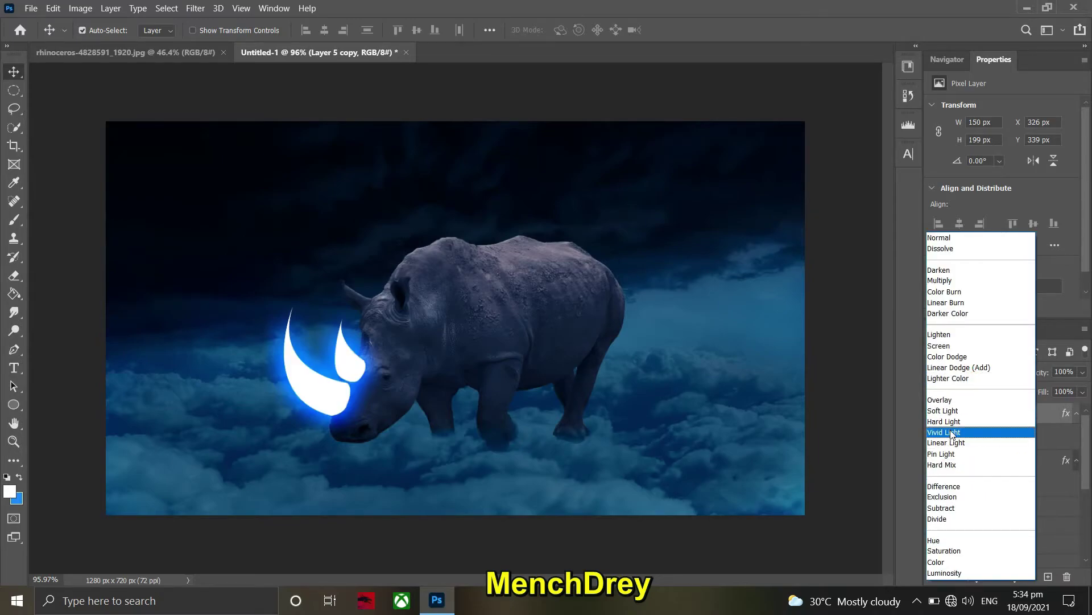
pyautogui.click(944, 378)
# Add a layer mask to Layer 5 copy.
pyautogui.click(1013, 464)
pyautogui.click(994, 422)
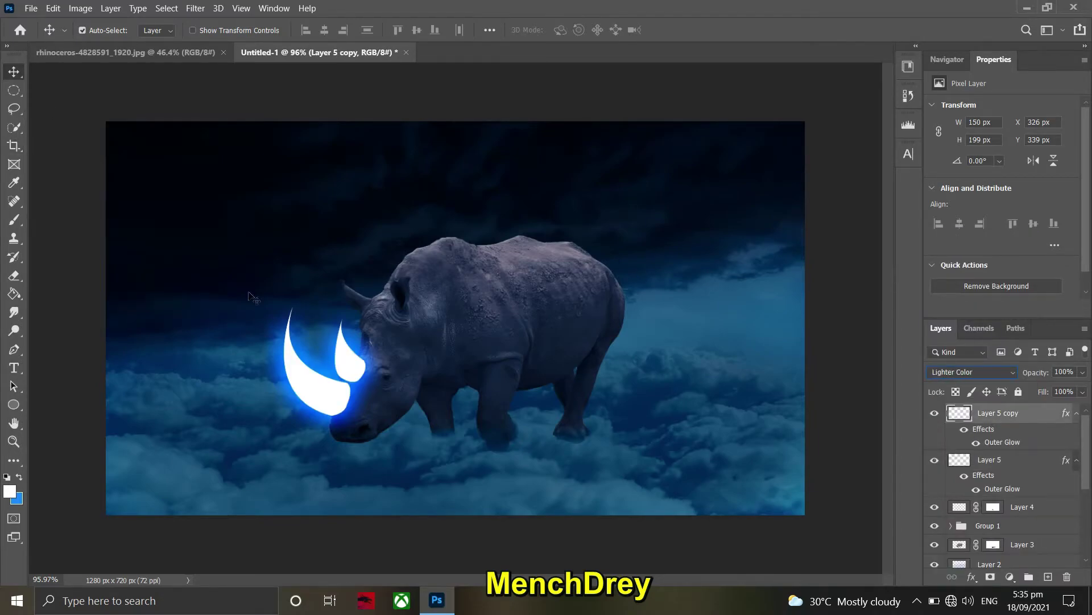
pyautogui.click(991, 576)
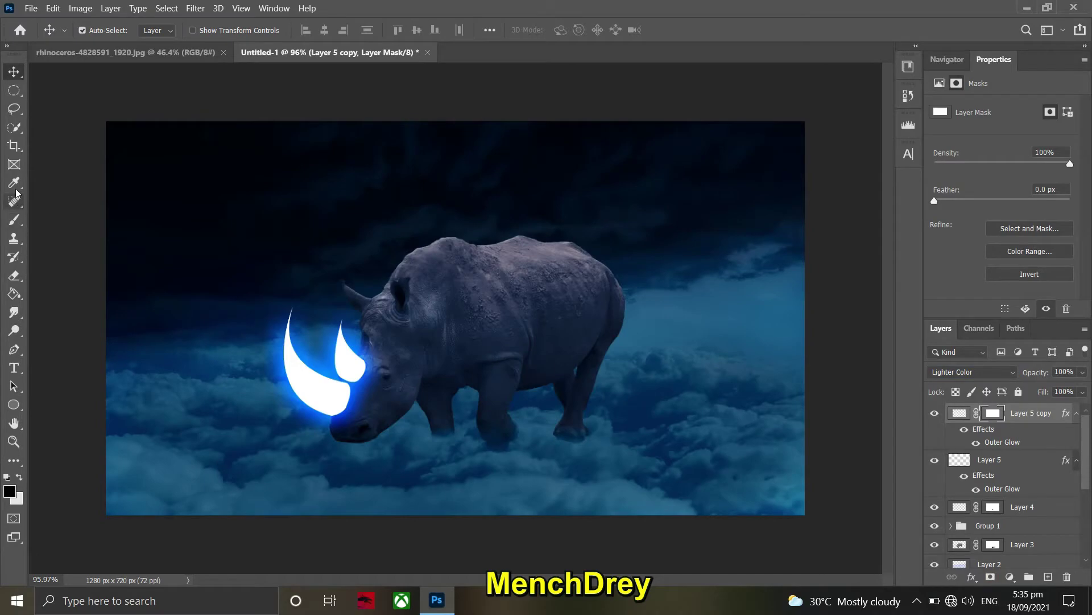
# Set the brush to 42% opacity and add a layer mask to Layer 5.
pyautogui.click(14, 219)
pyautogui.scroll(3, 306, 400)
pyautogui.press('4')
pyautogui.press('2')
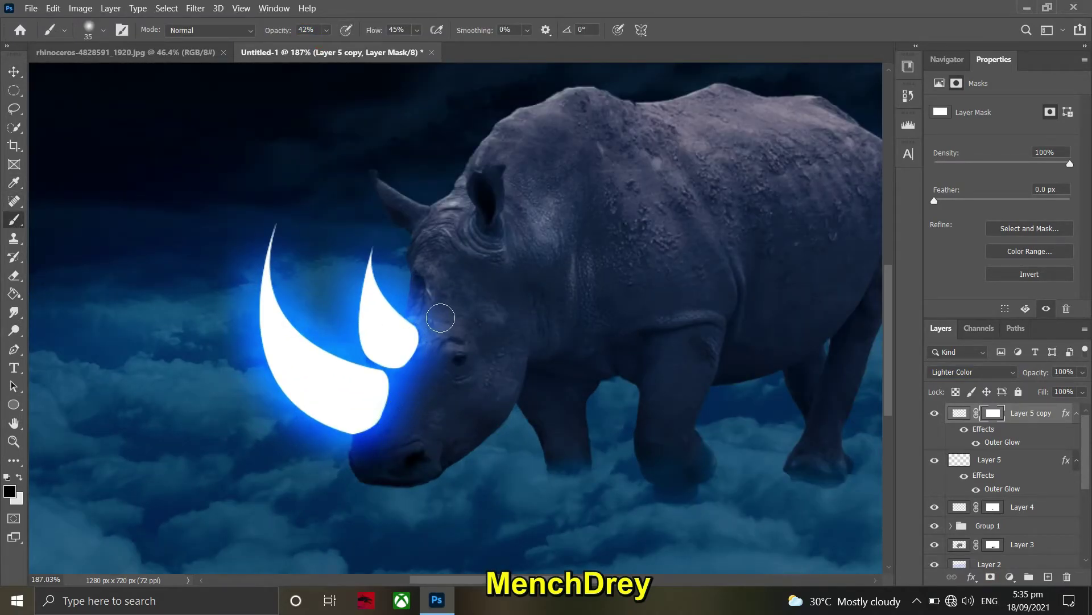
pyautogui.click(1018, 459)
pyautogui.click(990, 577)
pyautogui.scroll(2, 480, 312)
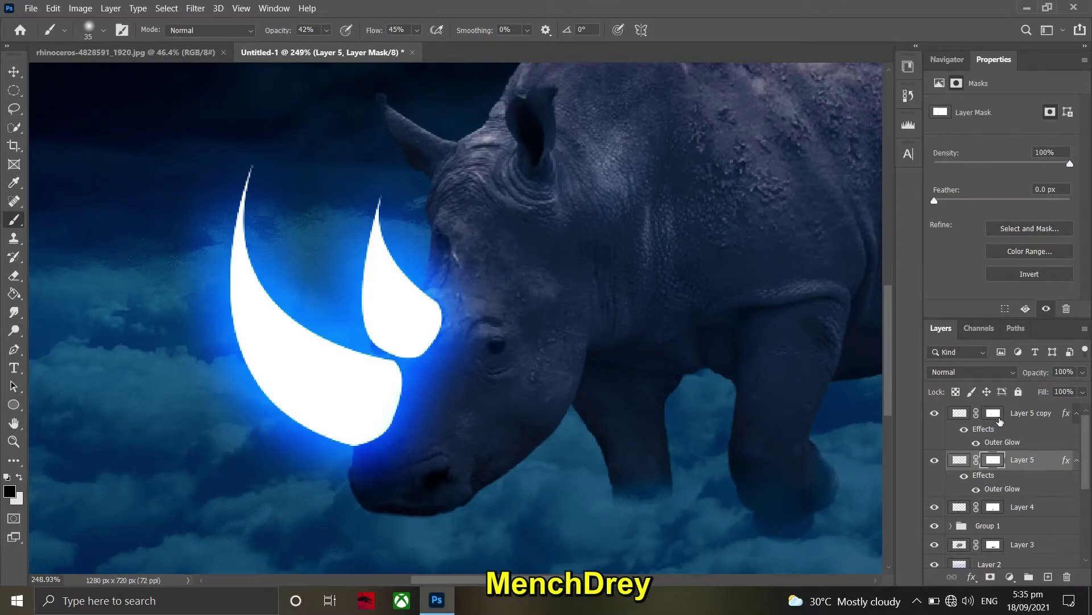
# Mask the glow near the nose on both horn layers, toggling visibility to compare.
pyautogui.click(999, 418)
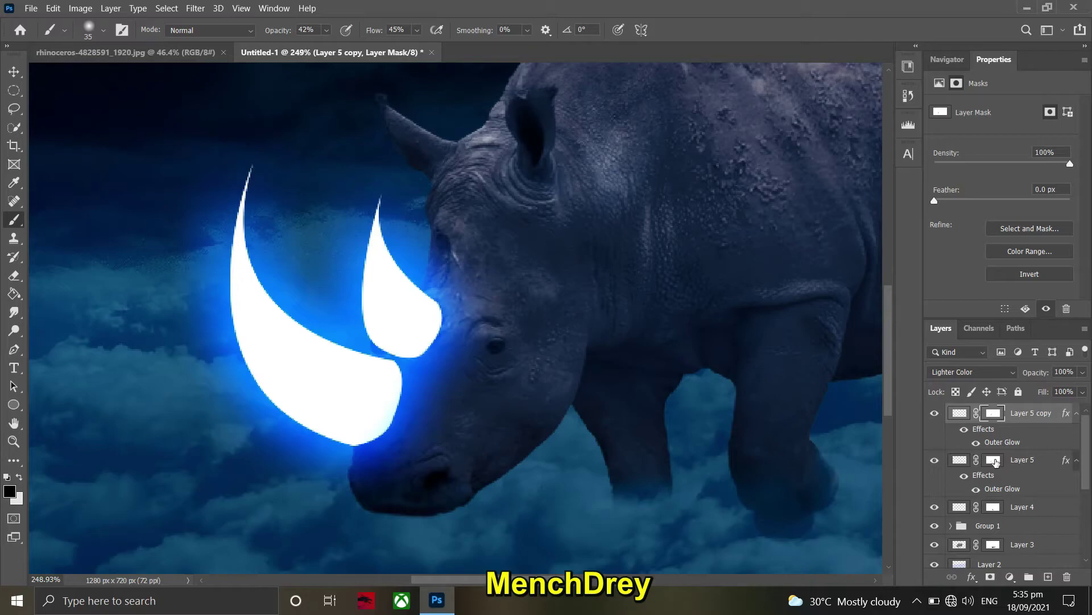
pyautogui.click(994, 460)
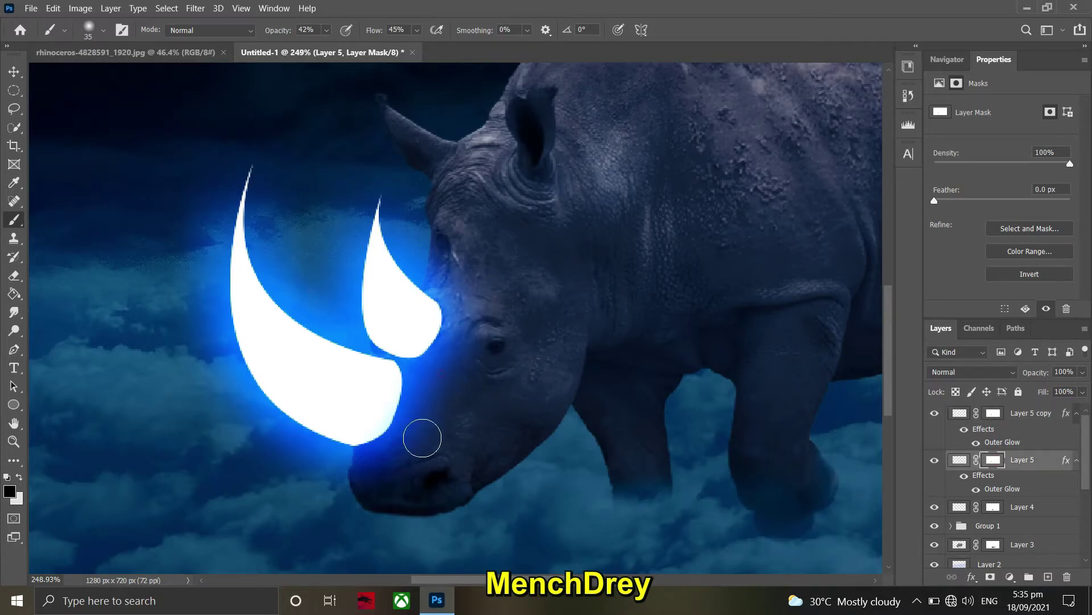
pyautogui.scroll(-3, 539, 358)
pyautogui.scroll(3, 353, 279)
pyautogui.click(935, 461)
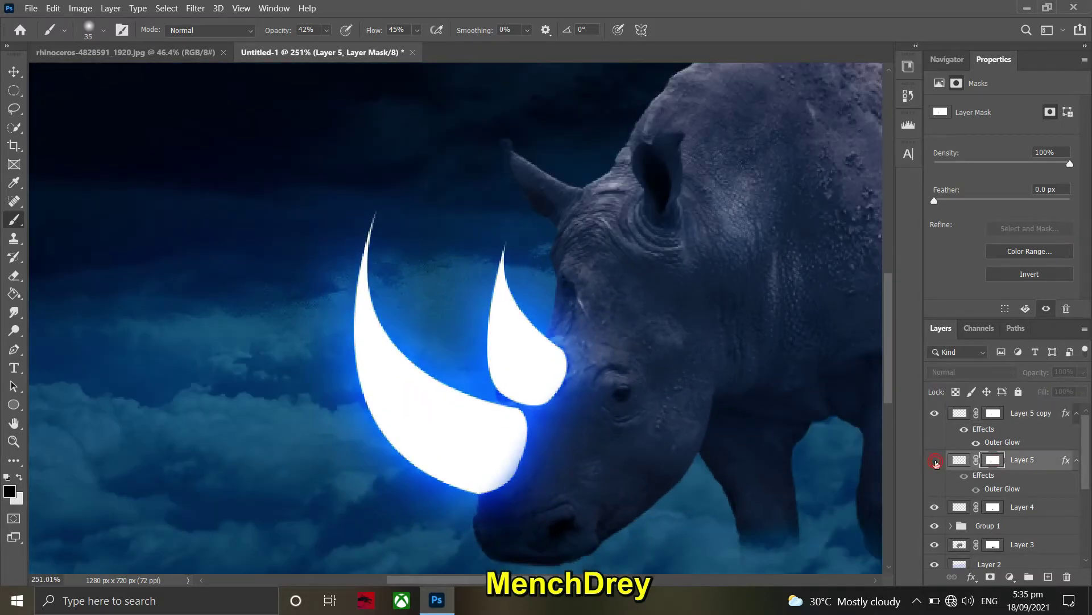
pyautogui.click(933, 415)
pyautogui.click(934, 417)
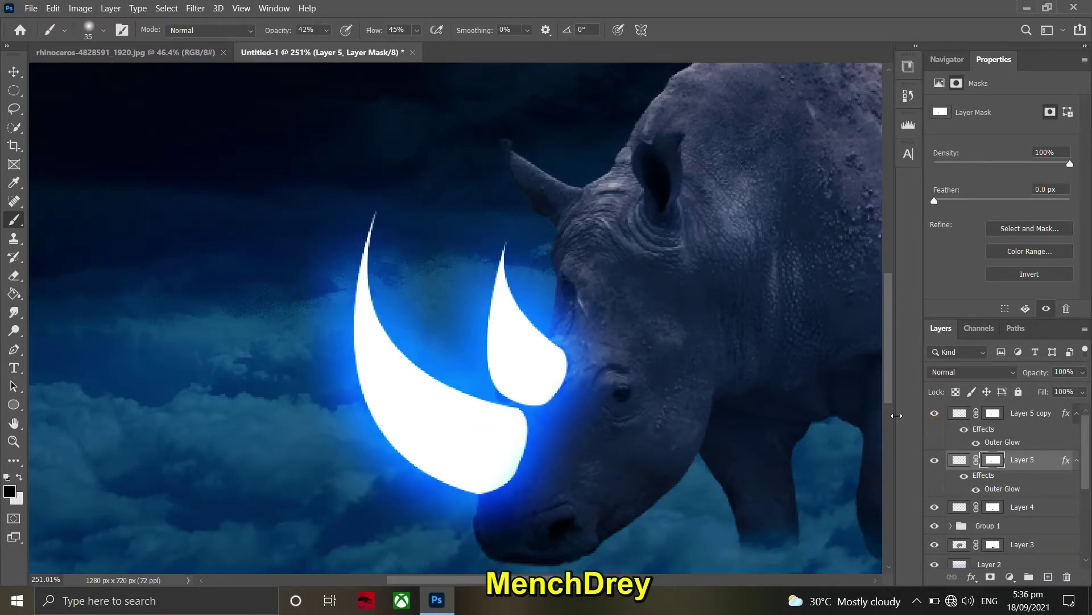
pyautogui.click(994, 413)
pyautogui.scroll(2, 591, 467)
# Paint black on the horn layers' masks at 100% opacity with a smaller brush.
pyautogui.click(326, 30)
pyautogui.click(373, 50)
pyautogui.press('[')
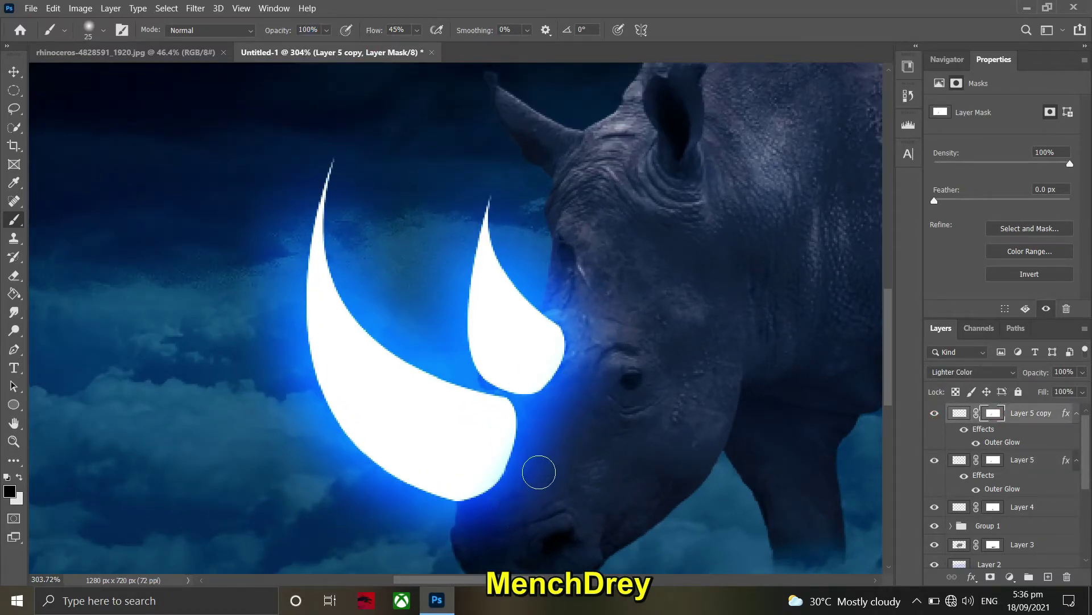
pyautogui.hotkey('alt', '[')
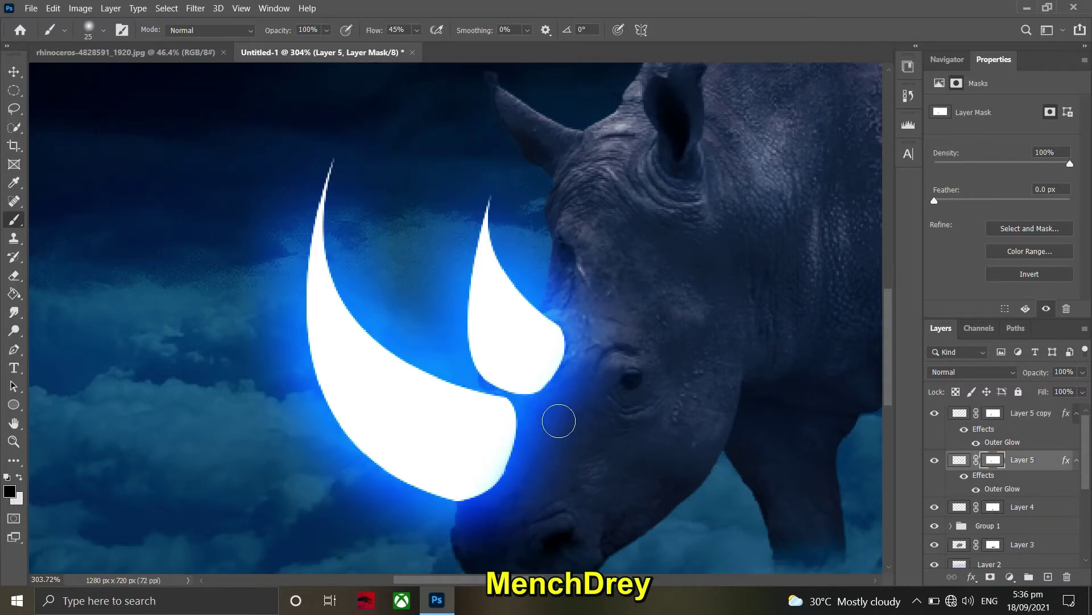
pyautogui.hotkey('alt', ']')
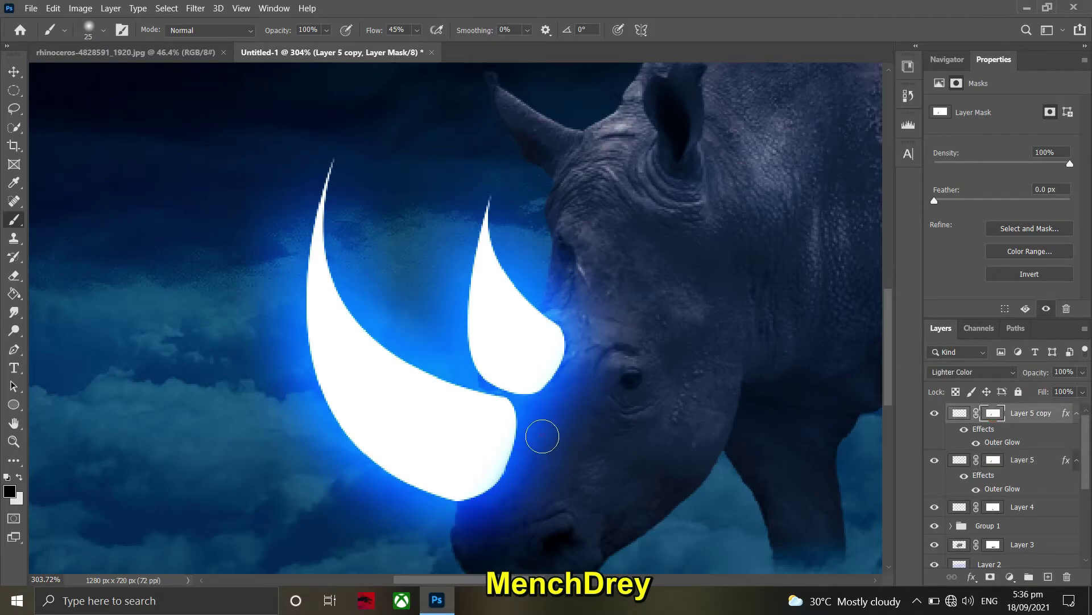
pyautogui.scroll(-3, 565, 416)
pyautogui.scroll(-3, 407, 439)
pyautogui.scroll(2, 397, 443)
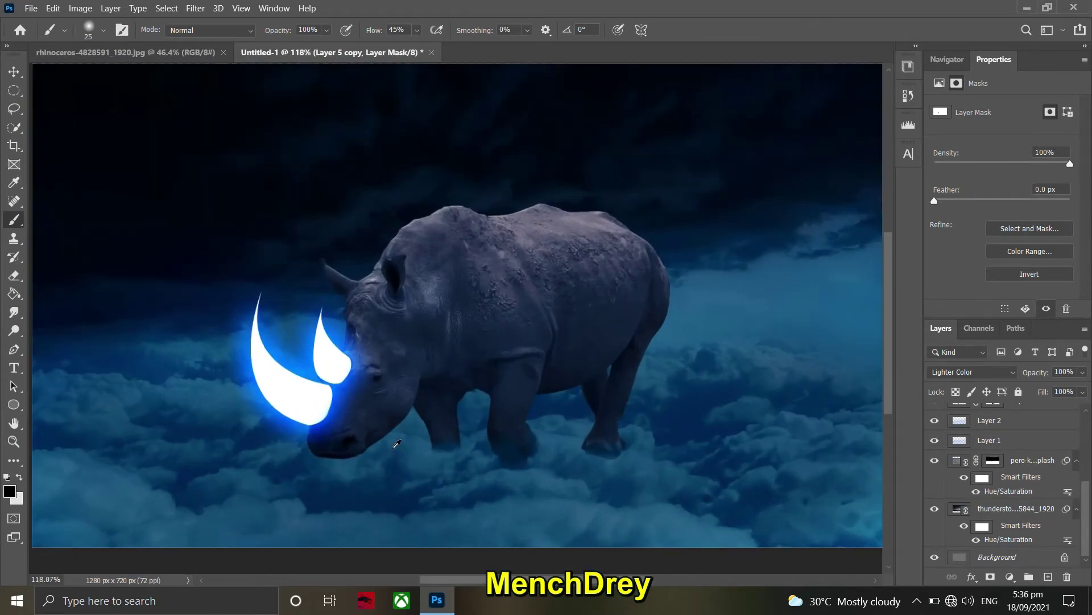
pyautogui.scroll(5, 1004, 450)
# Enlarge Layer 5 copy's outer glow size to 250 px.
pyautogui.click(959, 413)
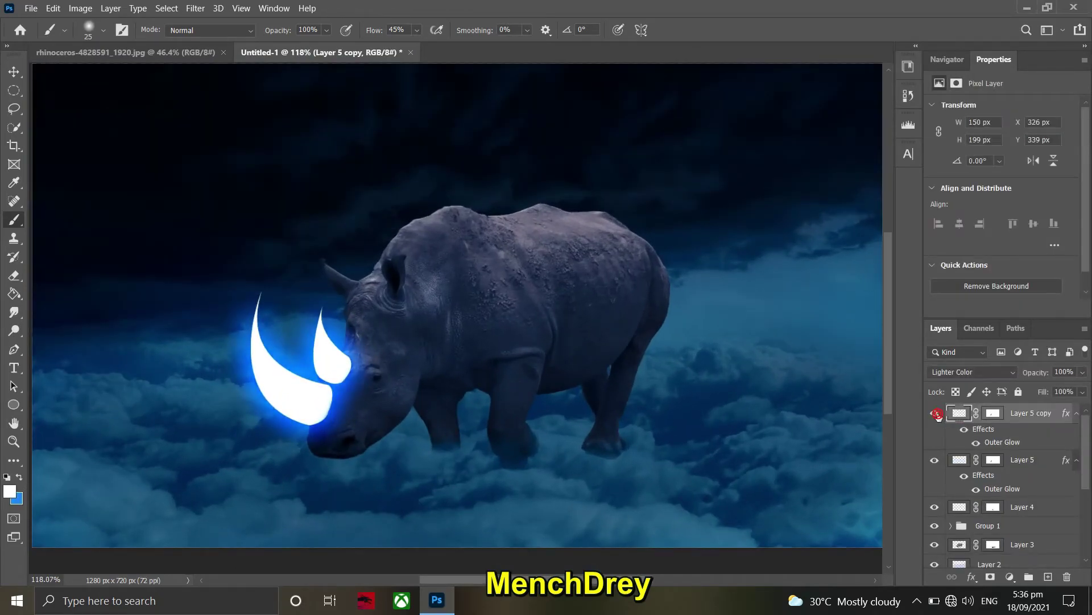
pyautogui.click(993, 414)
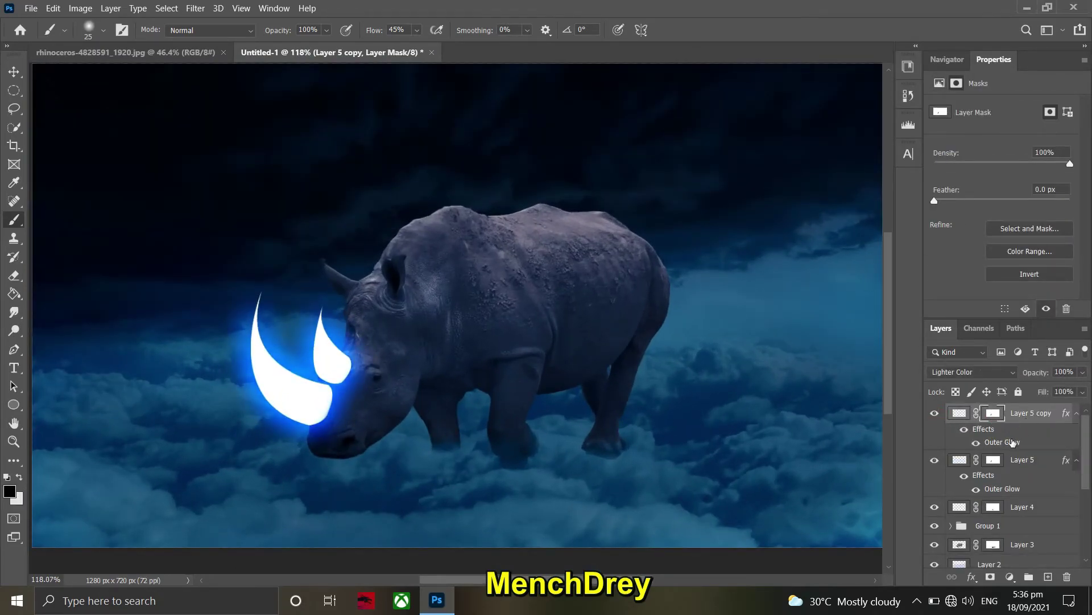
pyautogui.doubleClick(1002, 441)
pyautogui.doubleClick(808, 251)
pyautogui.write('11')
pyautogui.write('50')
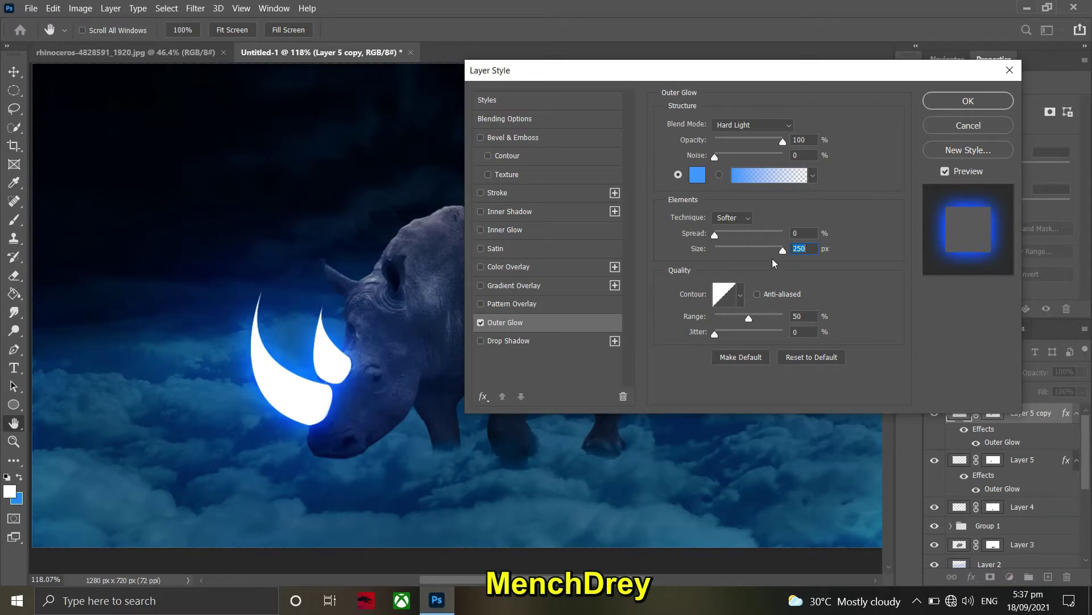
pyautogui.click(941, 105)
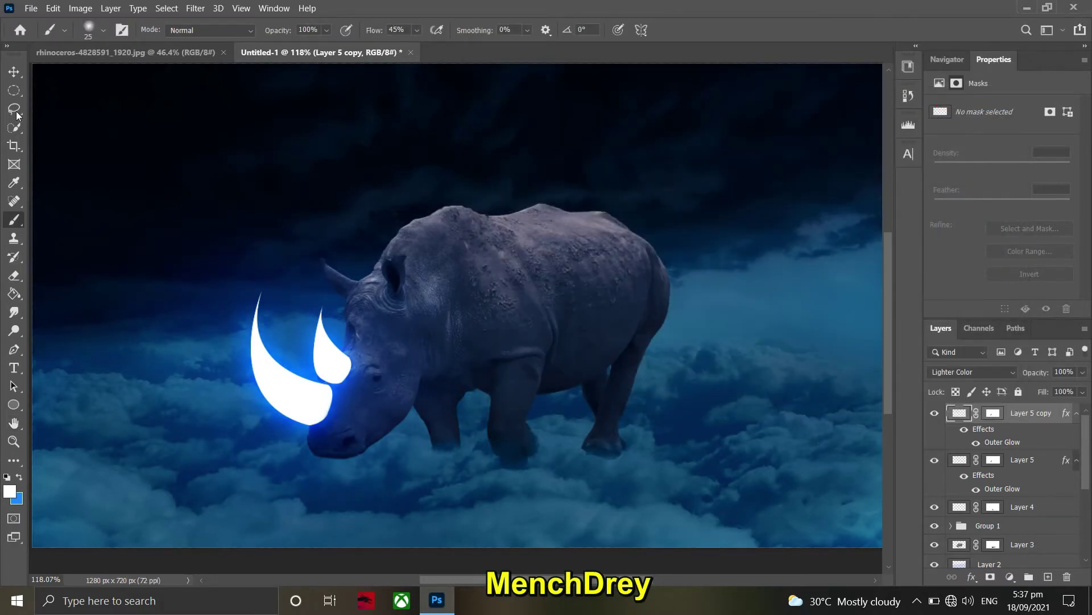
# Duplicate the glowing horn layer twice, creating Layer 5 copy 2 and Layer 5 copy 3.
pyautogui.click(13, 72)
pyautogui.scroll(-3, 515, 407)
pyautogui.scroll(2, 521, 393)
pyautogui.scroll(-3, 523, 394)
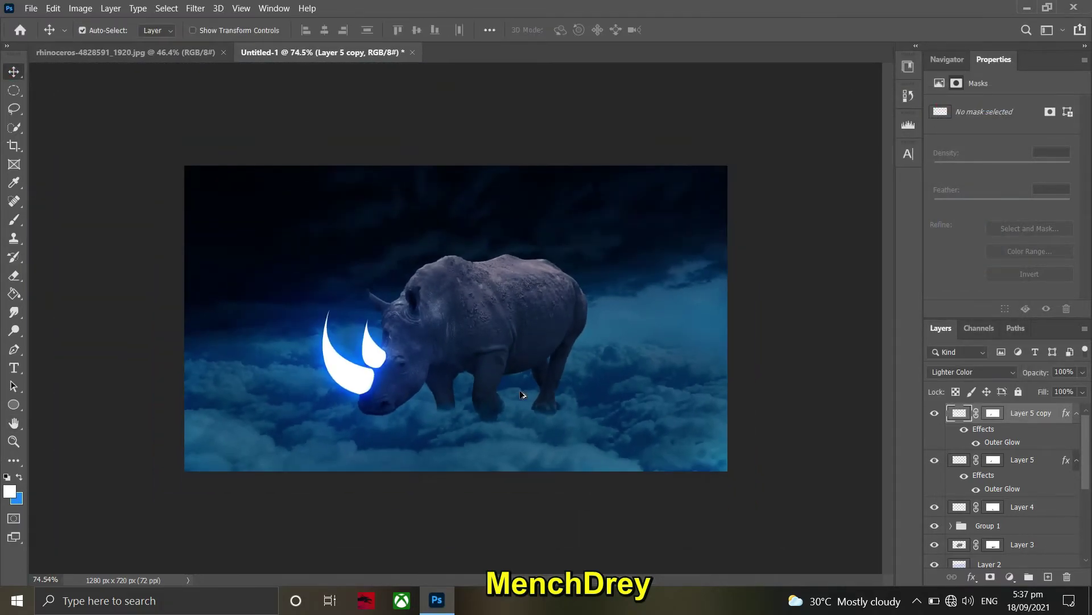
pyautogui.scroll(2, 522, 395)
pyautogui.scroll(1, 486, 385)
pyautogui.scroll(-2, 486, 386)
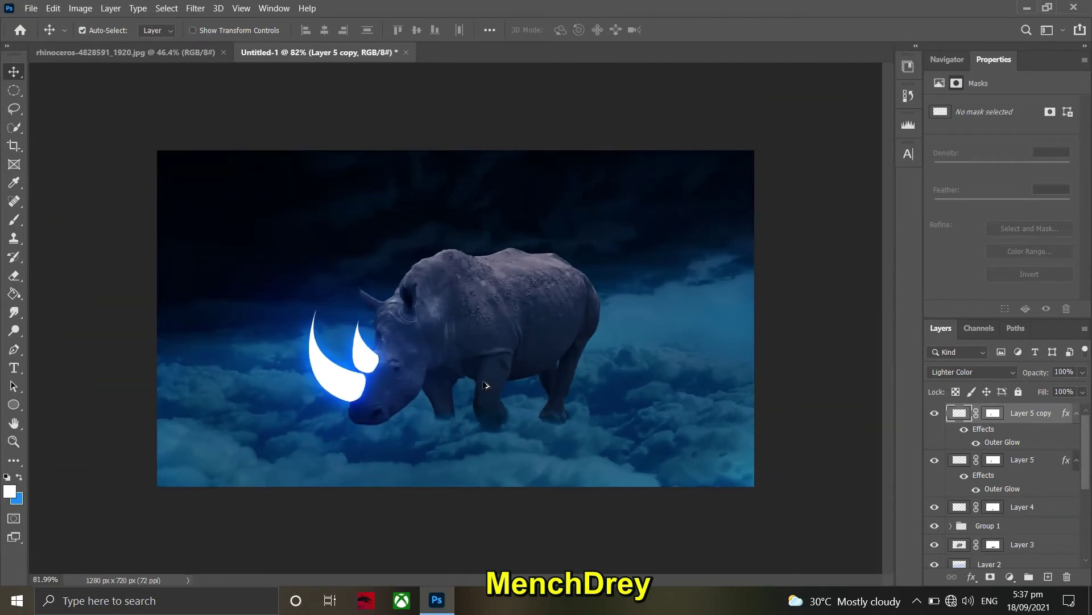
pyautogui.scroll(-1, 485, 386)
pyautogui.hotkey('ctrl', 'j')
pyautogui.scroll(2, 300, 417)
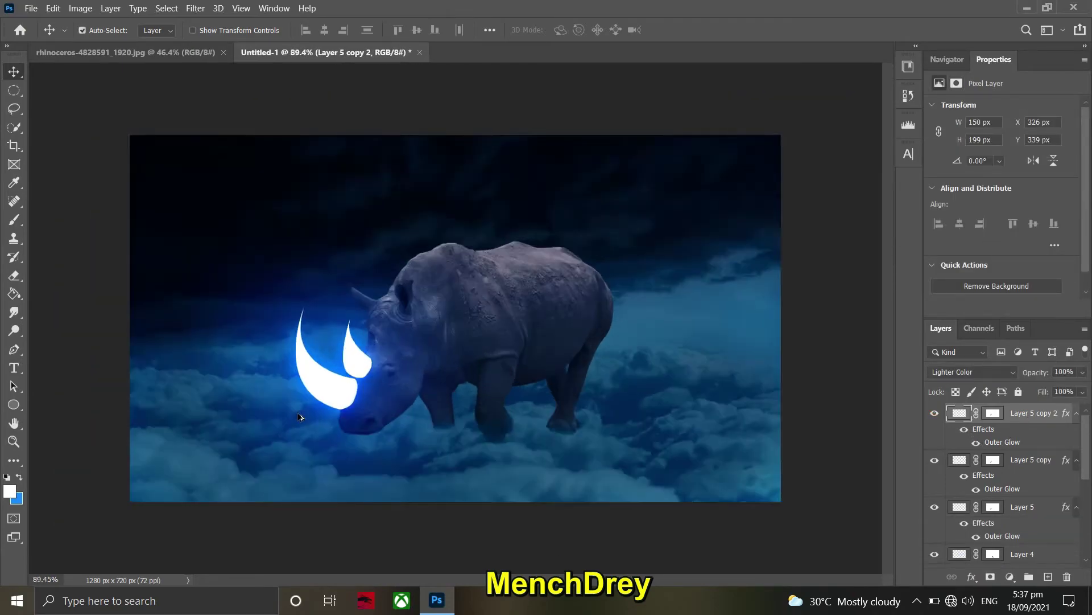
pyautogui.scroll(-2, 300, 418)
pyautogui.hotkey('ctrl', 'j')
pyautogui.scroll(1, 599, 309)
pyautogui.scroll(-1, 599, 309)
pyautogui.scroll(3, 599, 309)
pyautogui.scroll(-2, 602, 314)
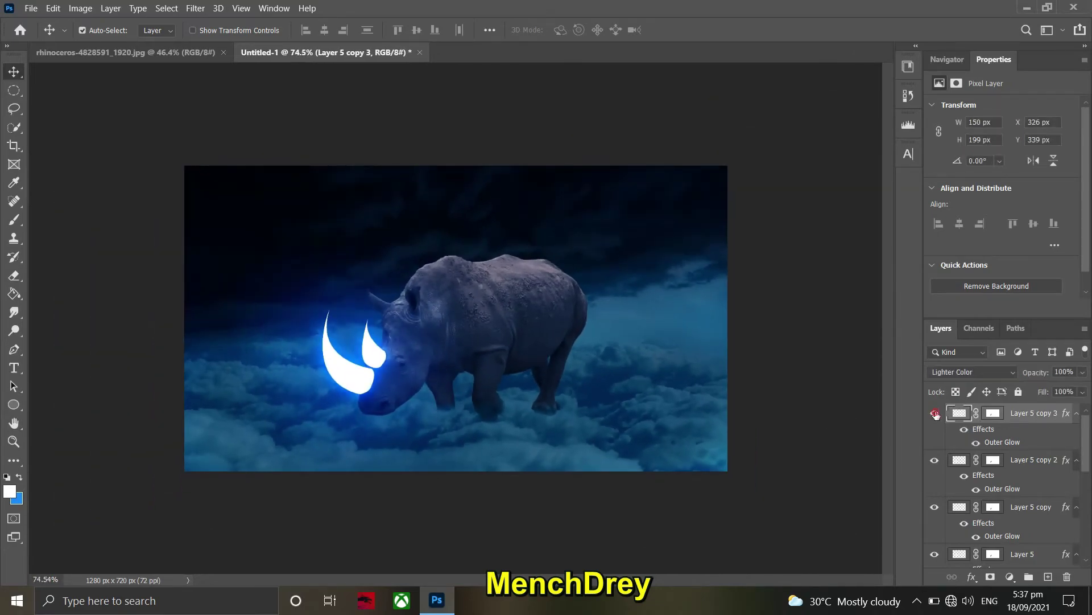
pyautogui.scroll(-1, 654, 441)
pyautogui.scroll(1, 655, 441)
pyautogui.scroll(2, 654, 441)
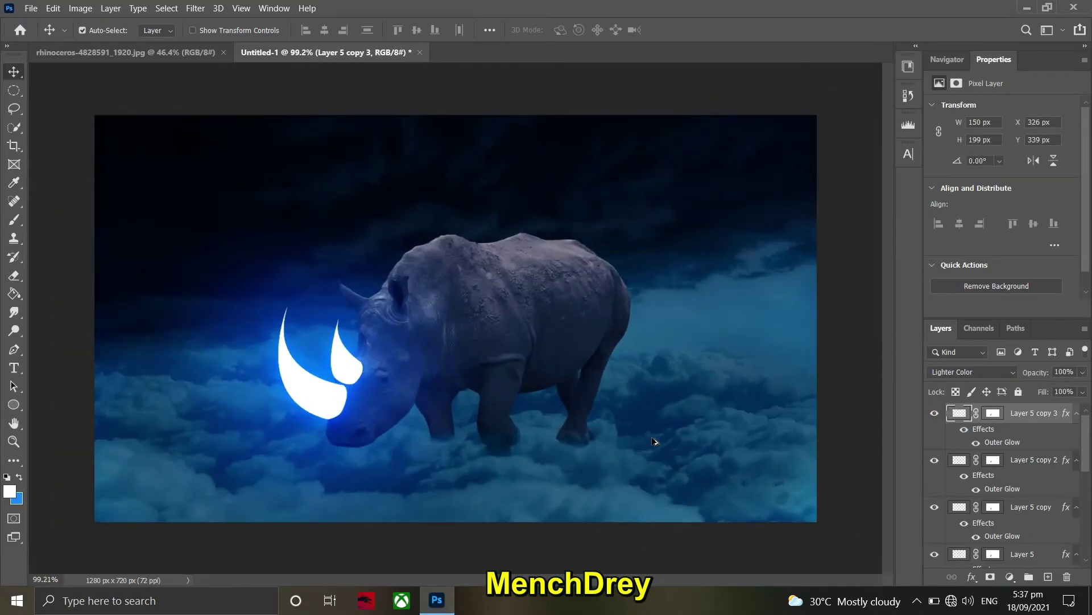
pyautogui.scroll(-1, 654, 441)
pyautogui.scroll(-5, 1016, 493)
pyautogui.scroll(3, 1010, 492)
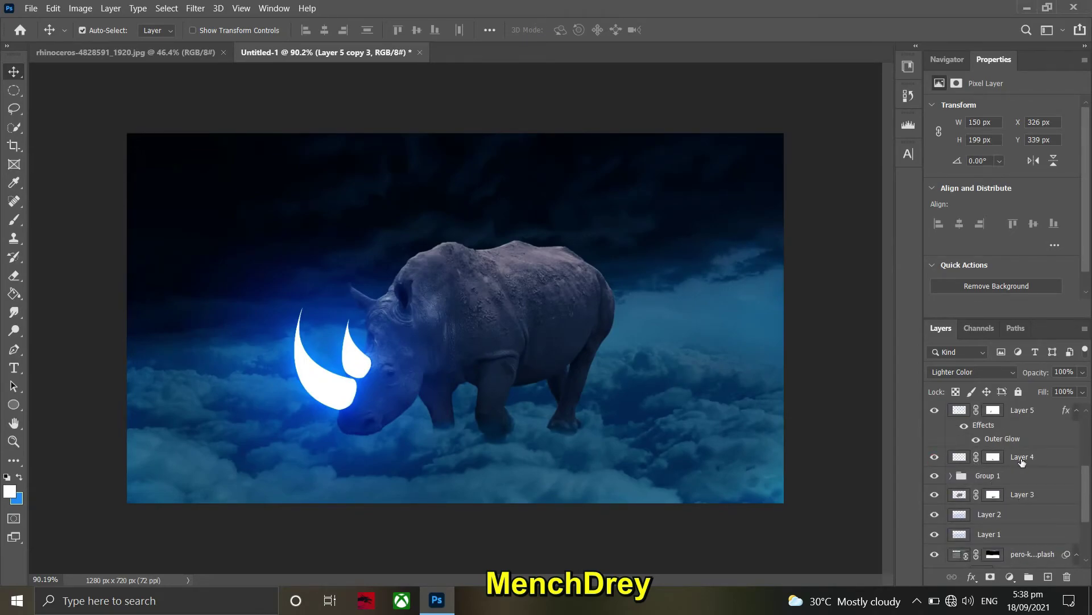
# Clip a Curves adjustment to Layer 3, moving the black point right and white point left.
pyautogui.click(1023, 493)
pyautogui.click(1010, 576)
pyautogui.click(993, 419)
pyautogui.click(984, 309)
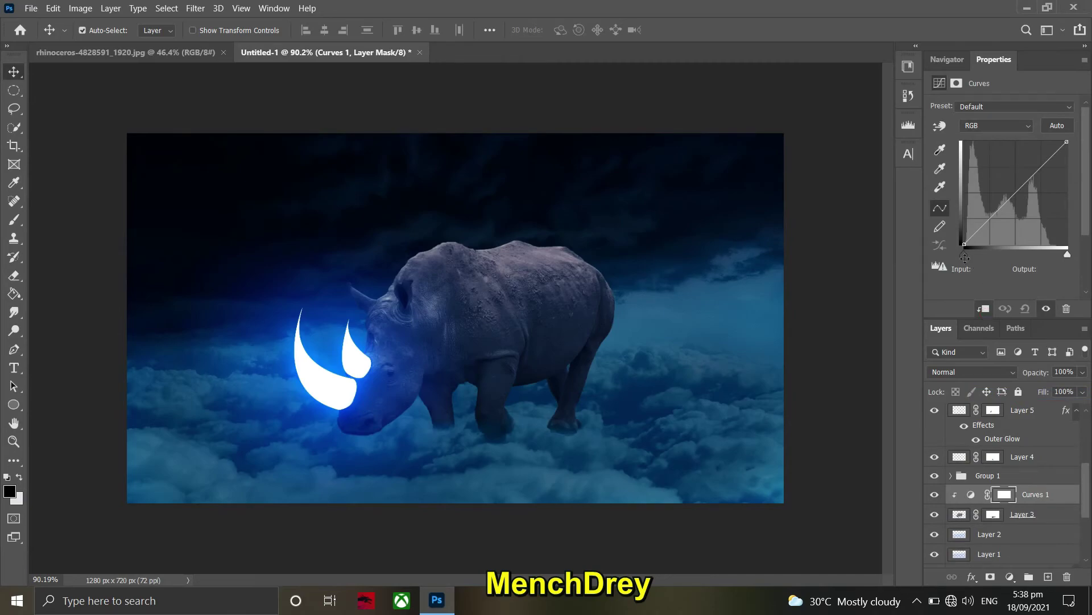
pyautogui.moveTo(965, 258); pyautogui.dragTo(984, 256)
pyautogui.moveTo(1069, 257); pyautogui.dragTo(1066, 254)
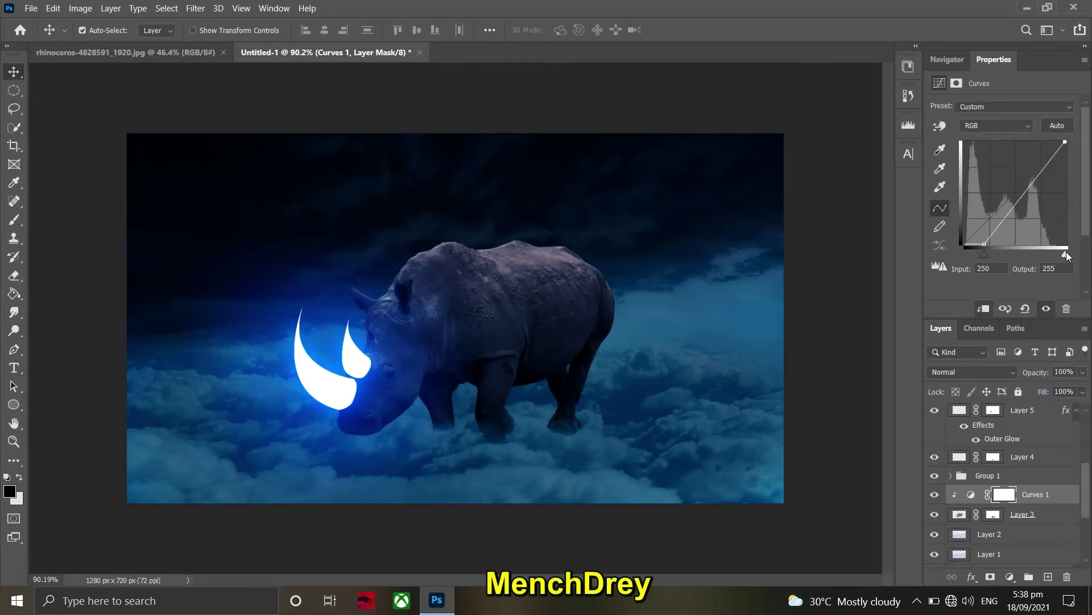
pyautogui.moveTo(984, 255); pyautogui.dragTo(990, 255)
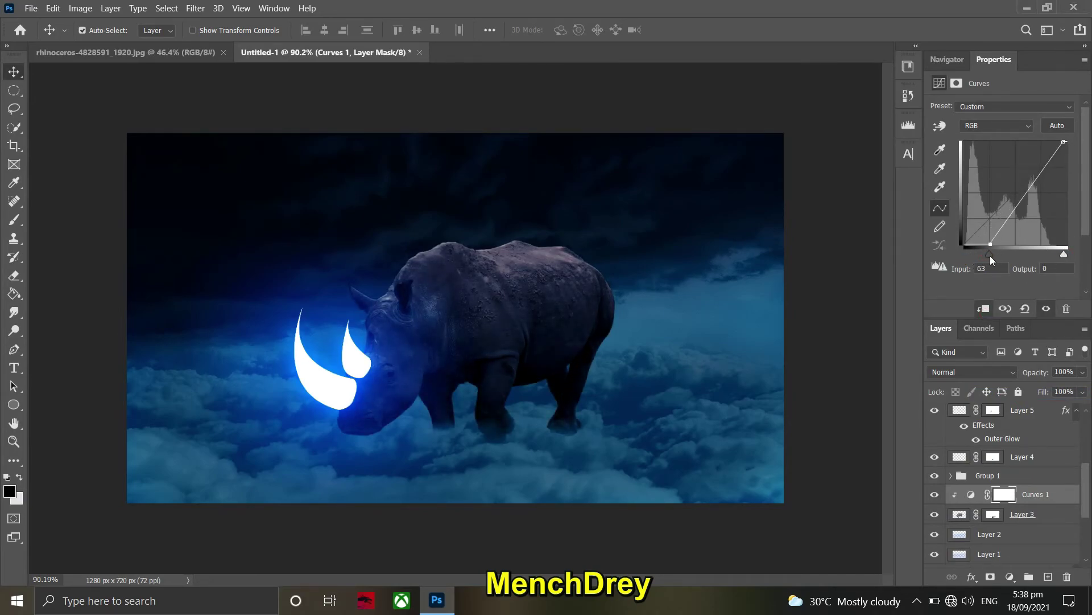
pyautogui.moveTo(990, 257); pyautogui.dragTo(986, 258)
pyautogui.moveTo(1062, 255); pyautogui.dragTo(1057, 255)
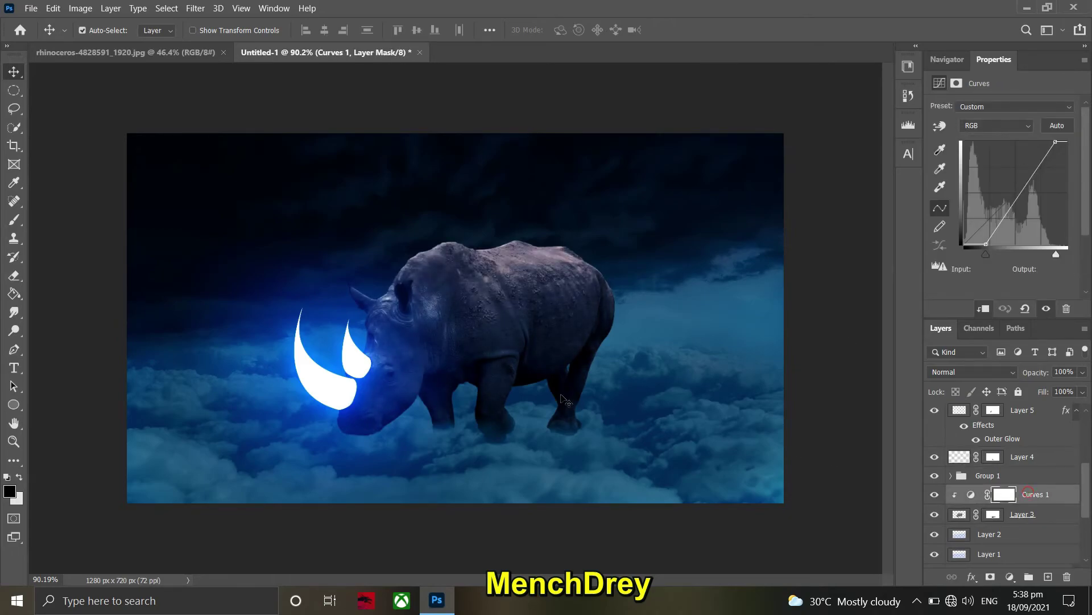
pyautogui.scroll(1, 481, 424)
pyautogui.scroll(-1, 660, 411)
# Disable Layer 6's Camera Raw smart filter mask to compare graded and ungraded looks.
pyautogui.scroll(-1, 660, 411)
pyautogui.scroll(1, 659, 410)
pyautogui.scroll(1, 659, 409)
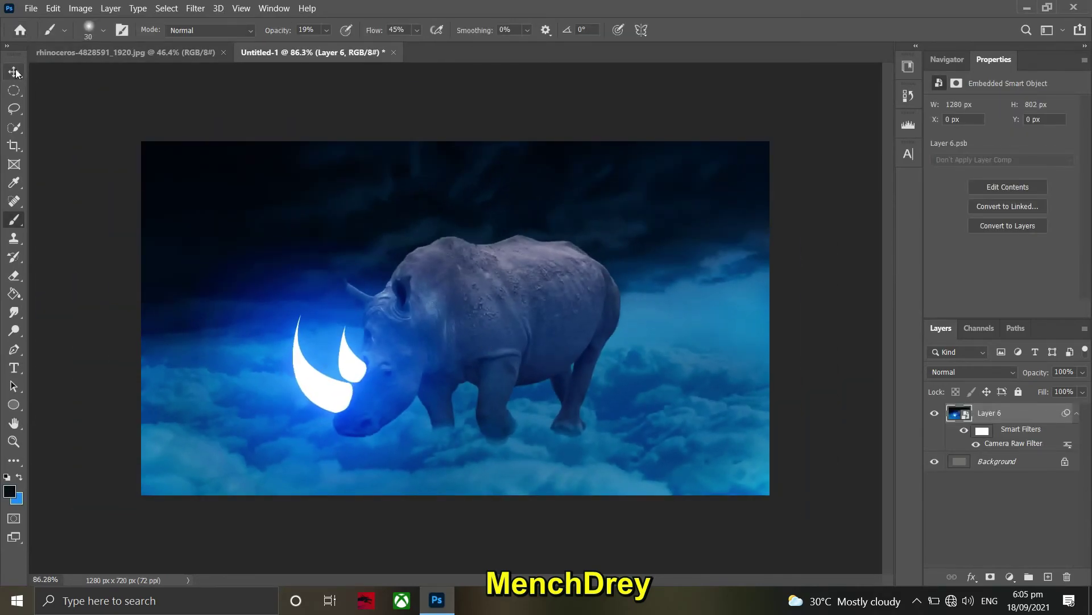
pyautogui.click(14, 71)
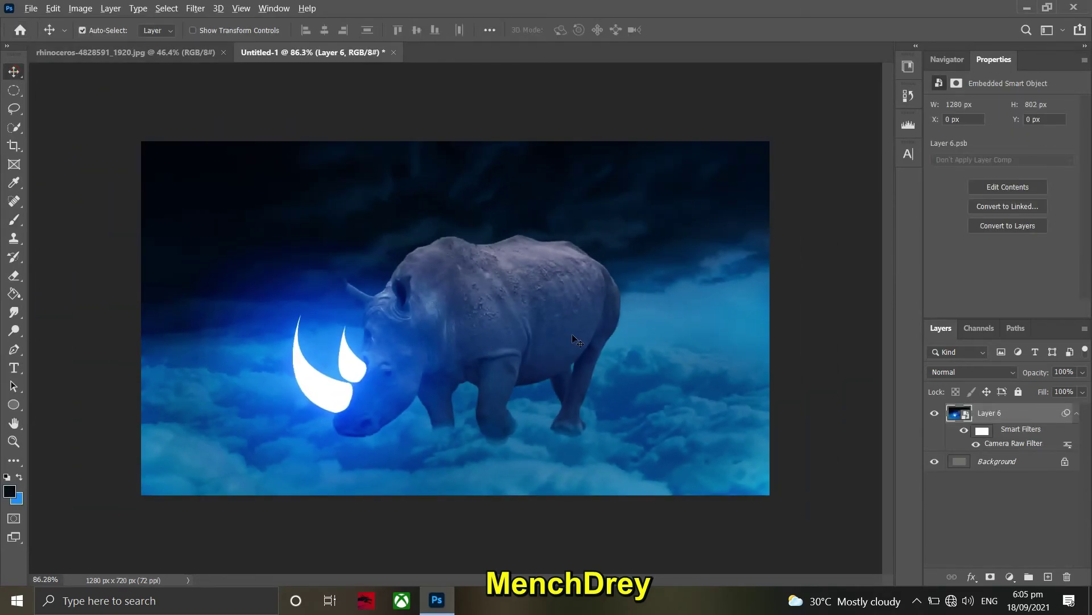
pyautogui.scroll(1, 575, 338)
pyautogui.click(966, 435)
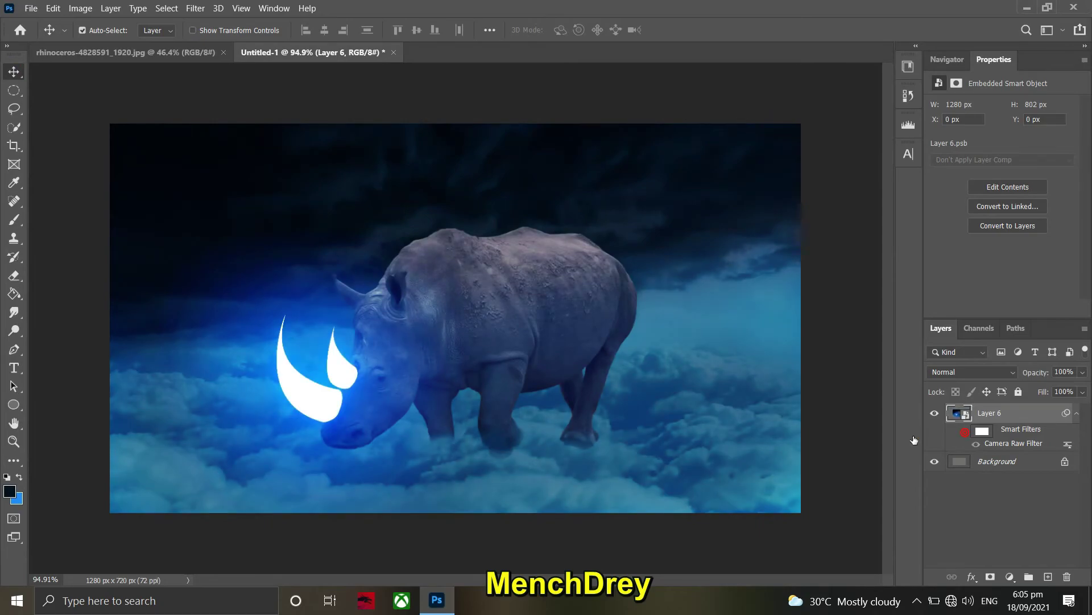